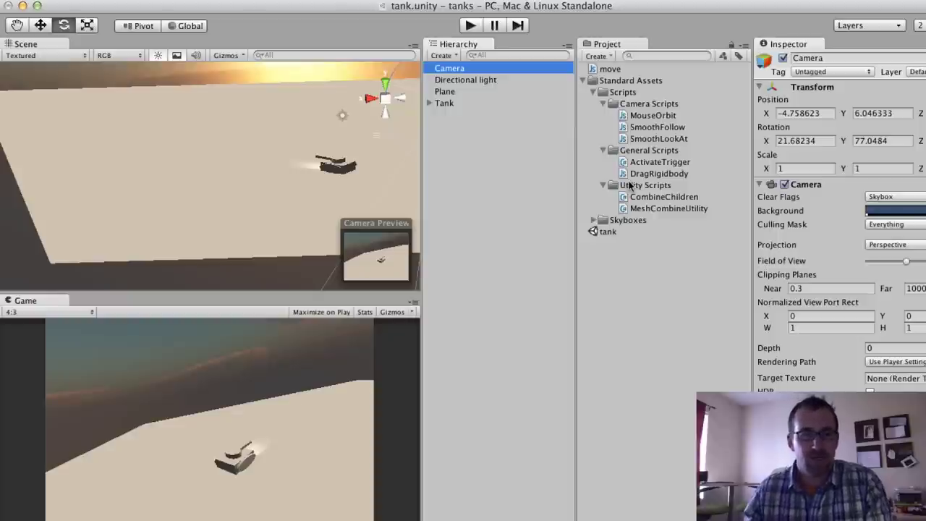
Play-test the scene with the tank and its follow camera, and stop the game
left_click(470, 29)
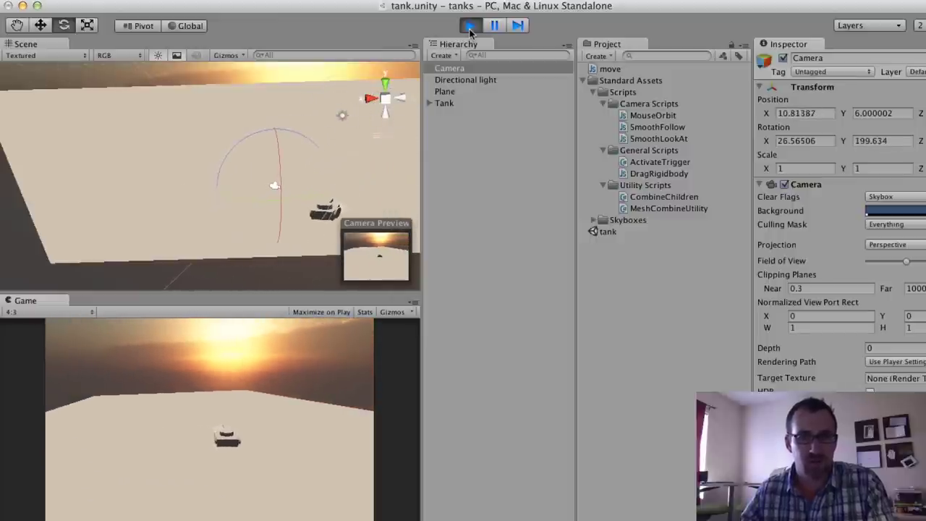
left_click(469, 27)
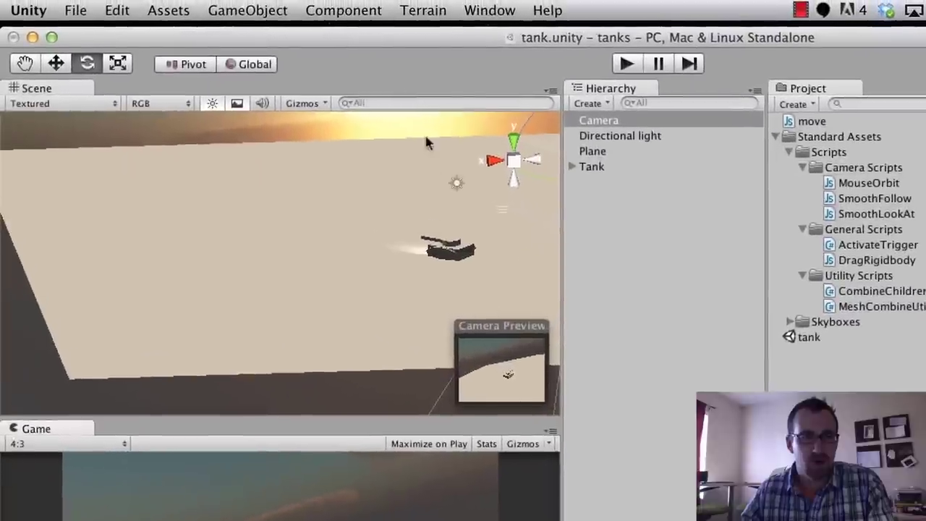
Create a cube in the scene and move it up along the vertical axis onto the plane
left_click(248, 10)
mouse_move(253, 54)
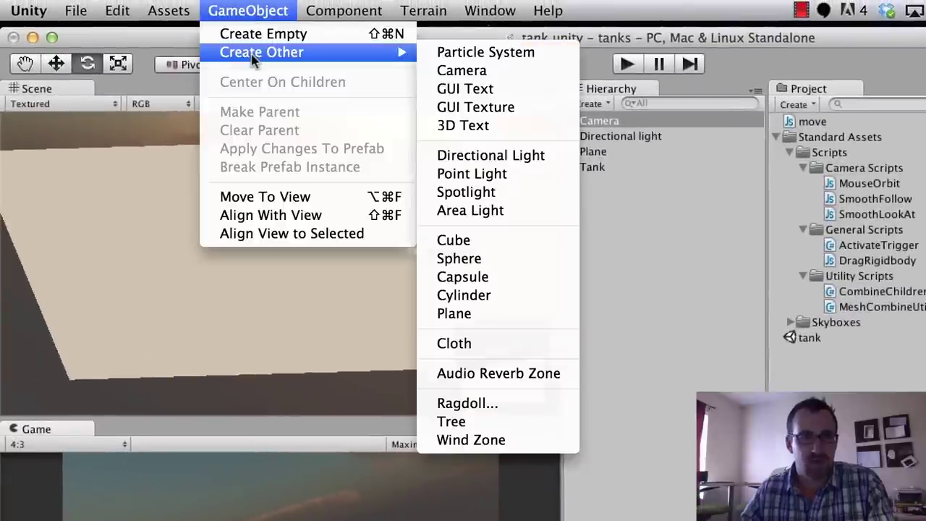
left_click(509, 239)
key("w")
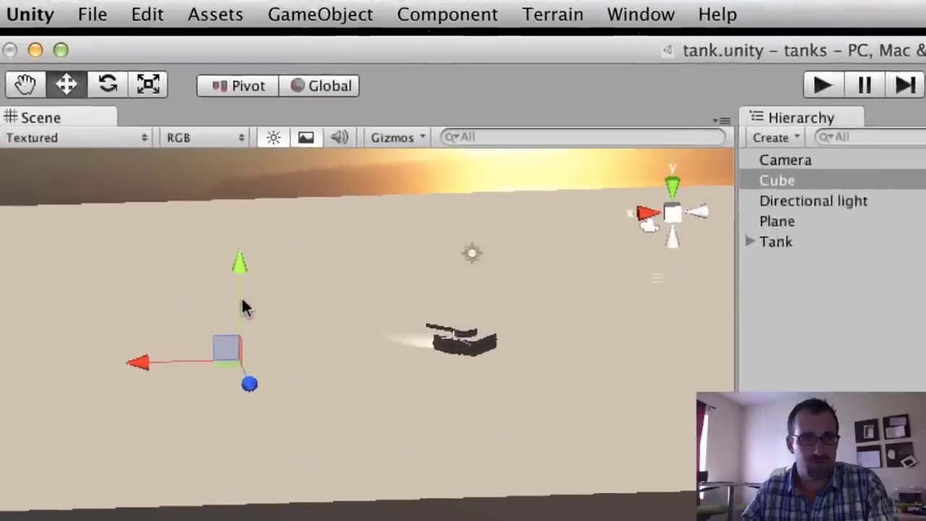
left_click_drag(271, 202, 269, 213)
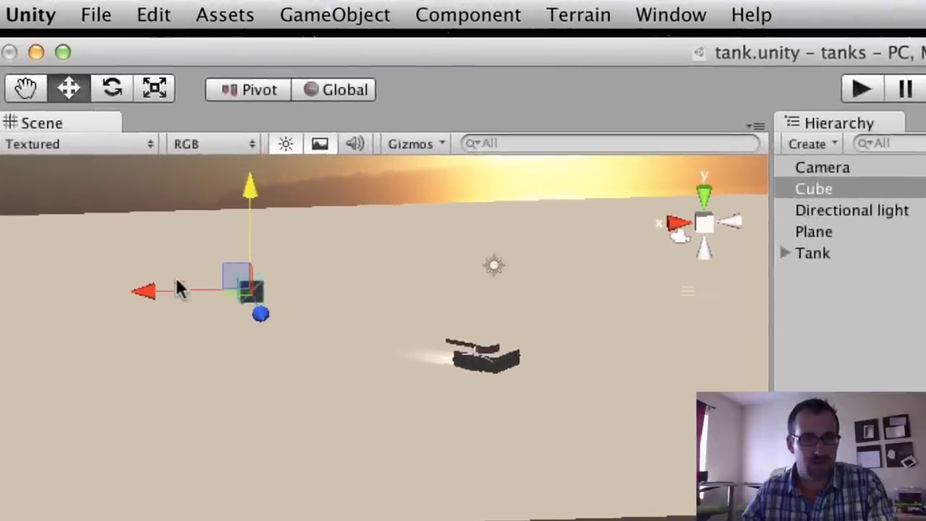
Scale the cube wider along X and much taller along Y to form an upright slab
left_click(154, 87)
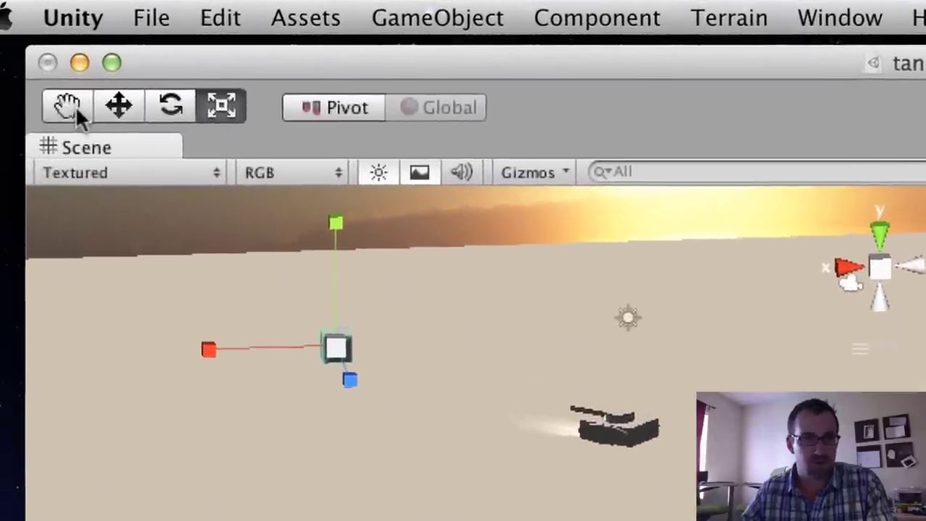
left_click(29, 88)
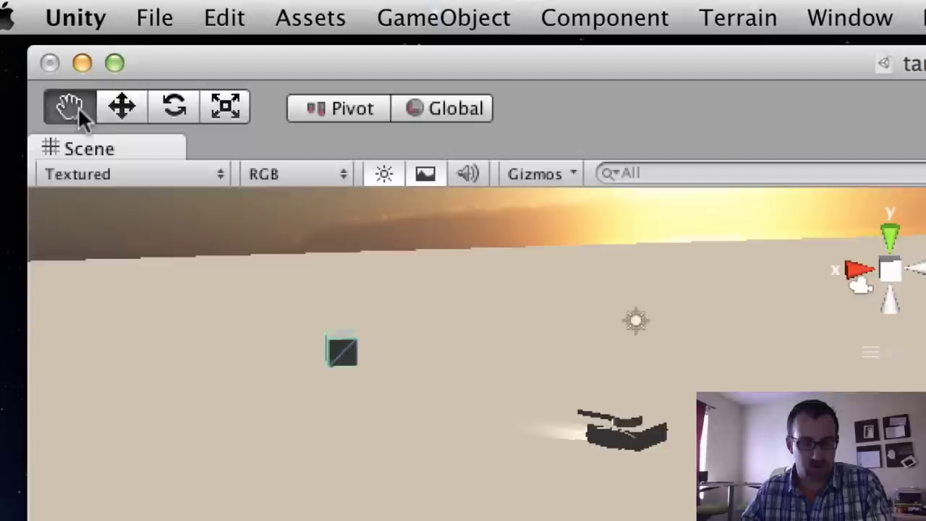
key("e")
key("r")
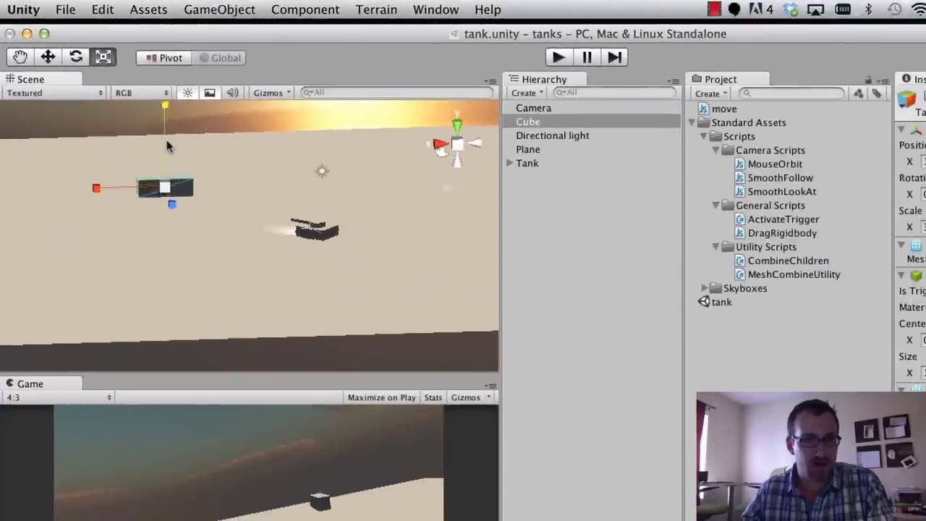
left_click_drag(166, 147, 171, 97)
left_click_drag(172, 52, 167, 6)
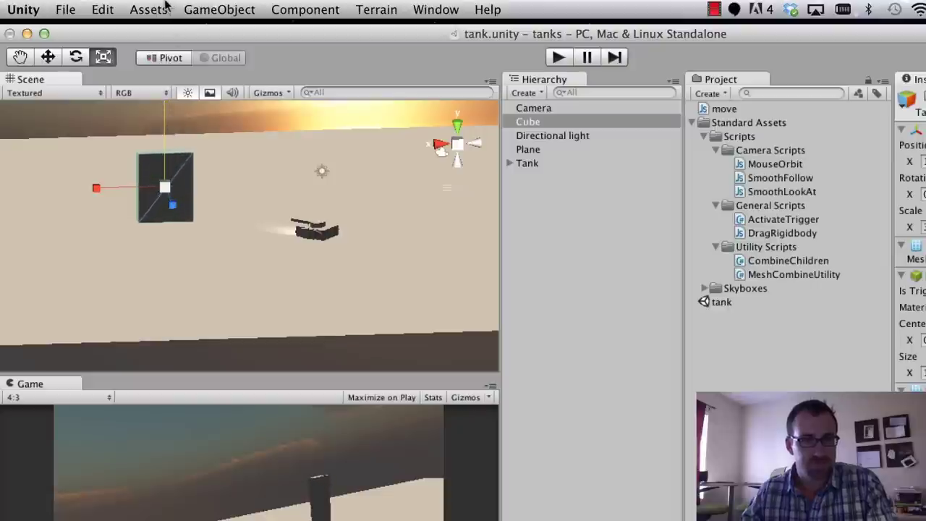
Duplicate the slab-shaped cube and move the copy along the ground to the far side of the tank
left_click(46, 57)
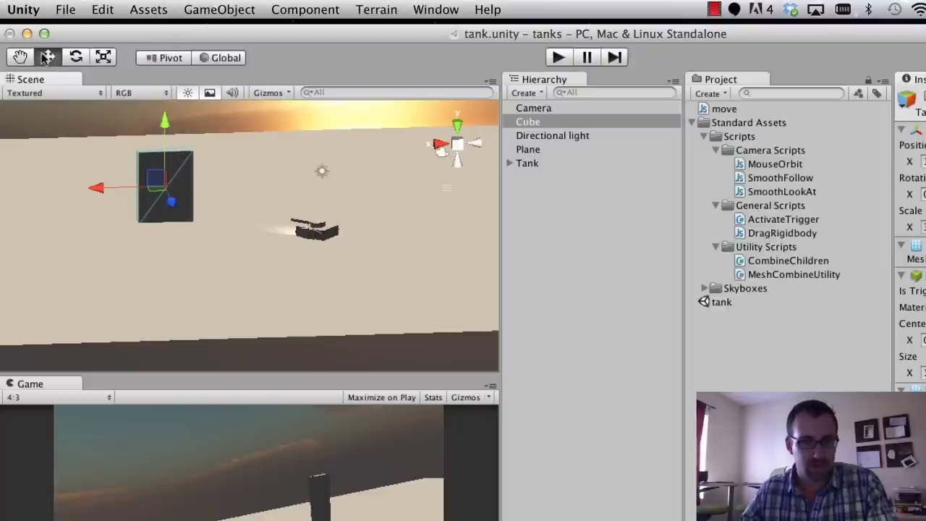
left_click_drag(283, 178, 327, 181, "alt")
left_click_drag(395, 233, 397, 166, "alt")
left_click(345, 191)
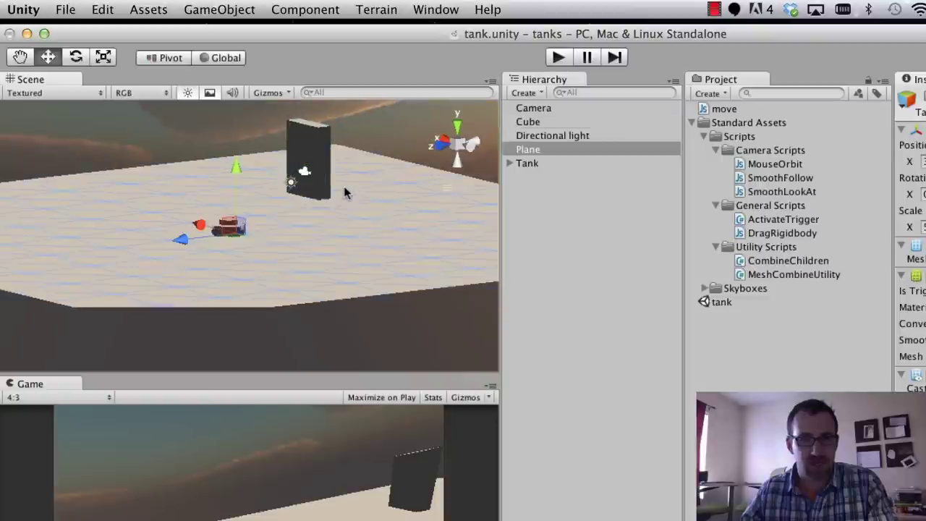
left_click(324, 172)
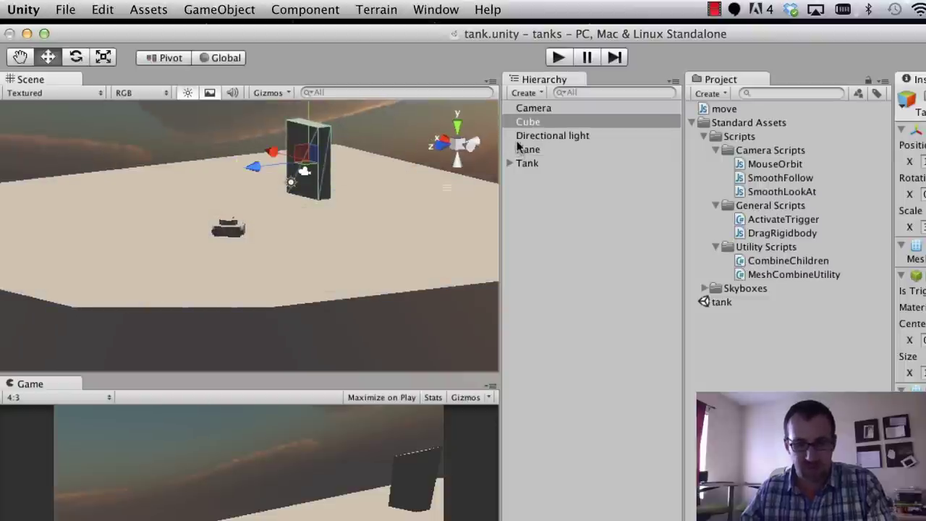
right_click(544, 122)
left_click(522, 127)
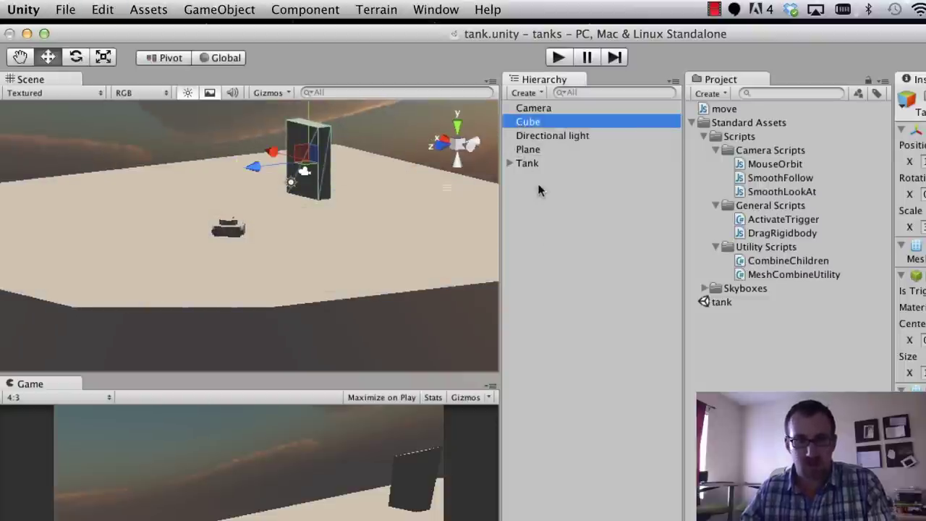
left_click_drag(302, 187, 66, 194)
Make a third copy of the slab and place it in front of the original, on the opposite side from the second
left_click(207, 217)
left_click(534, 248)
key("super+v")
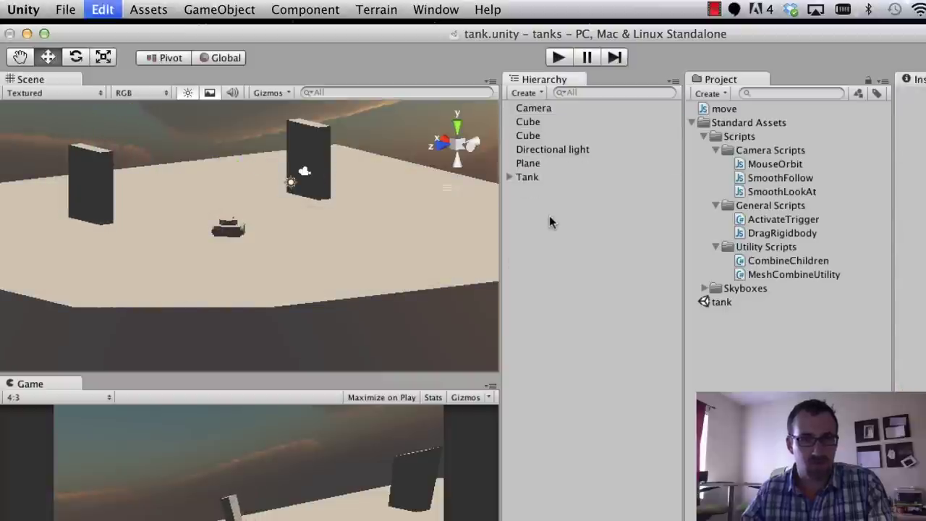
left_click_drag(288, 178, 364, 232)
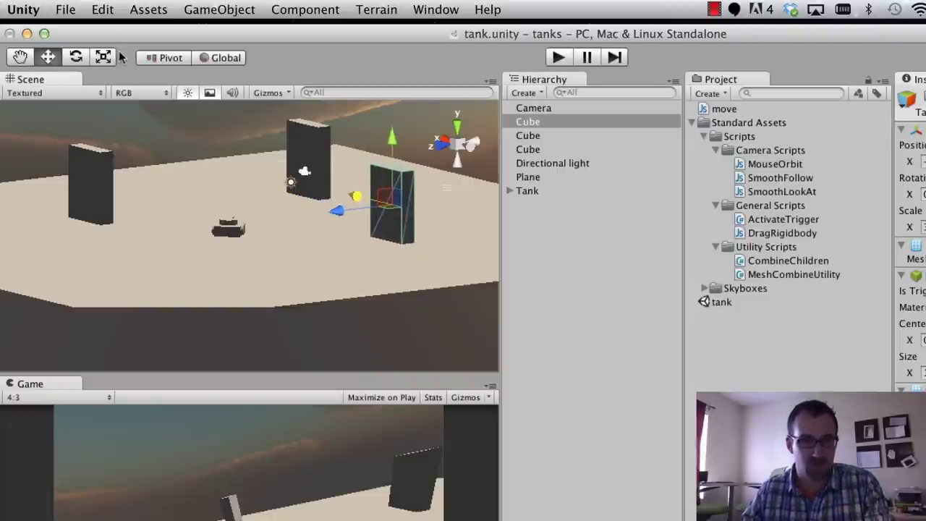
Tilt the third cube over and stretch it lengthwise into a ramp shape
key("e")
left_click_drag(386, 168, 486, 145)
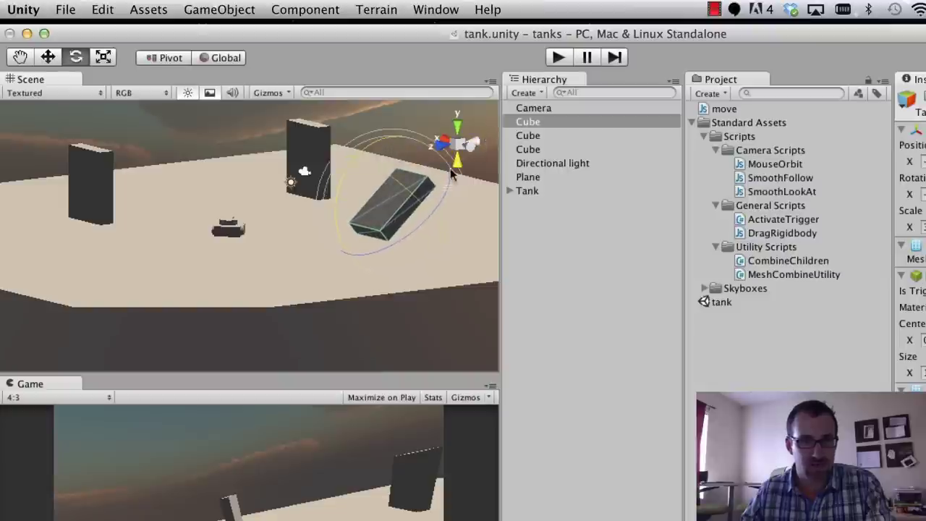
left_click(57, 59)
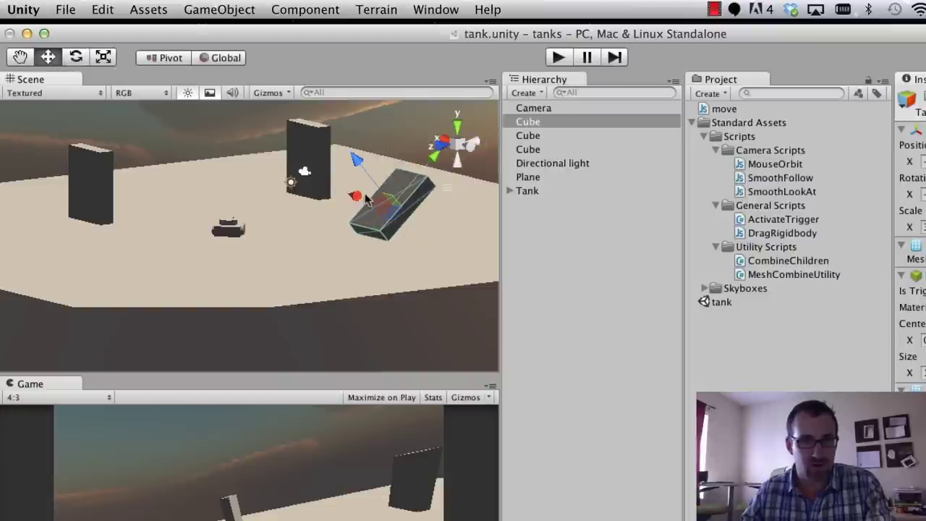
left_click_drag(409, 198, 470, 163)
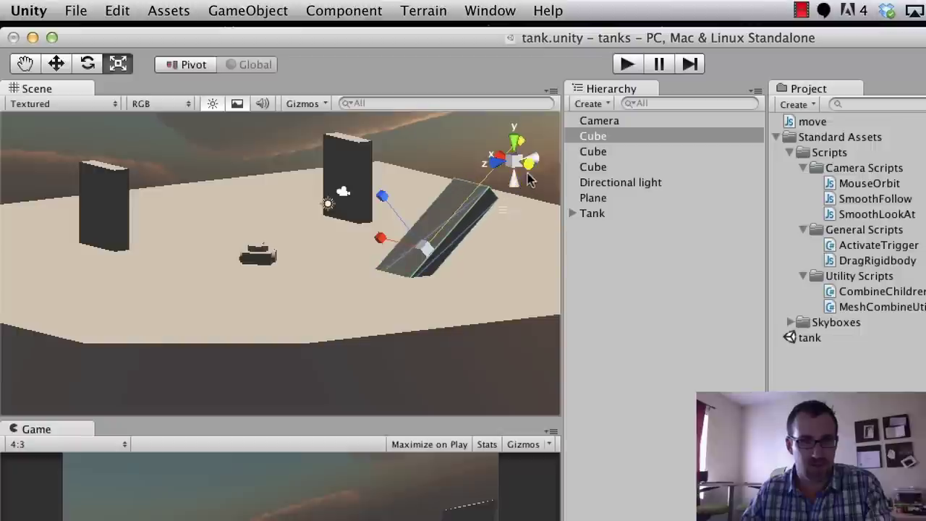
Rotate the ramp cube slightly more to give it a shallower slope, and deselect it
left_click(81, 66)
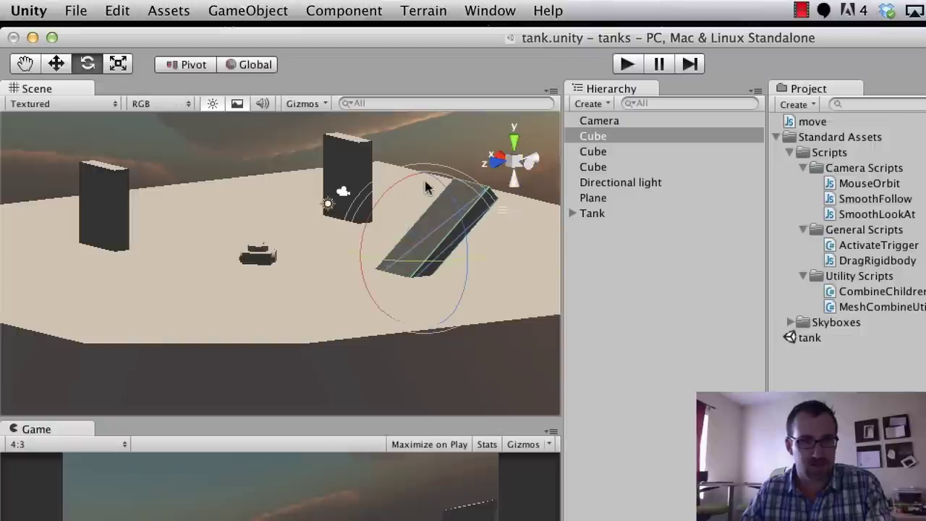
mouse_move(425, 182)
left_mouse_down()
mouse_move(417, 176)
mouse_move(430, 174)
left_mouse_up()
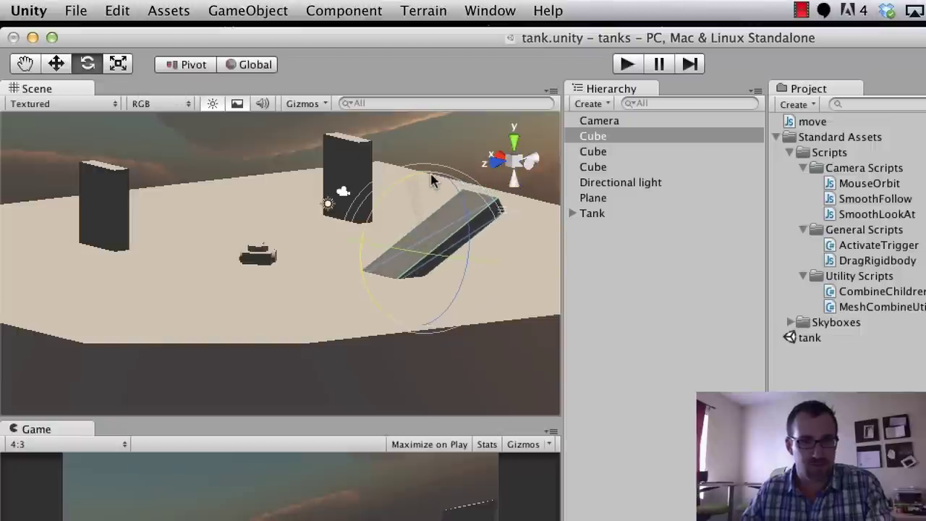
left_click(636, 281)
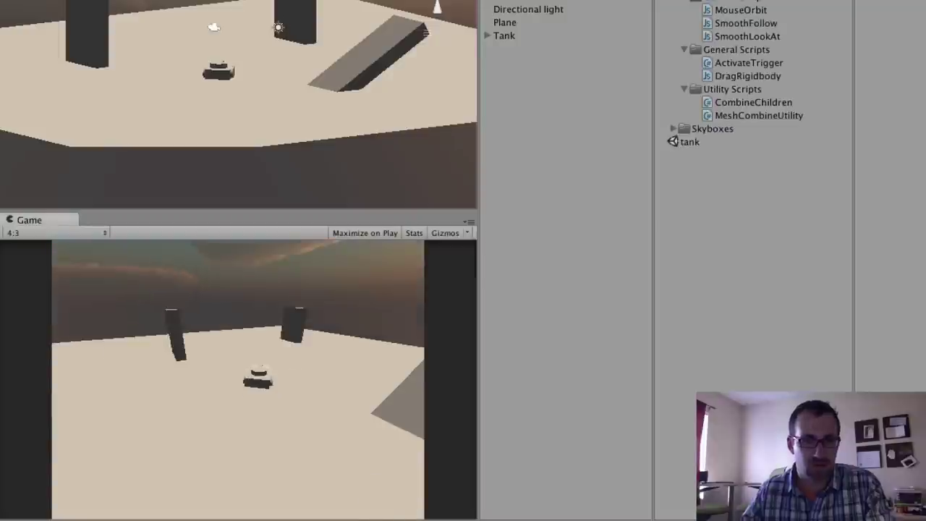
Play-test the scene by driving the tank into the upright blocks and the ramp to check collisions, and stop the game
key("Down")
key("Left")
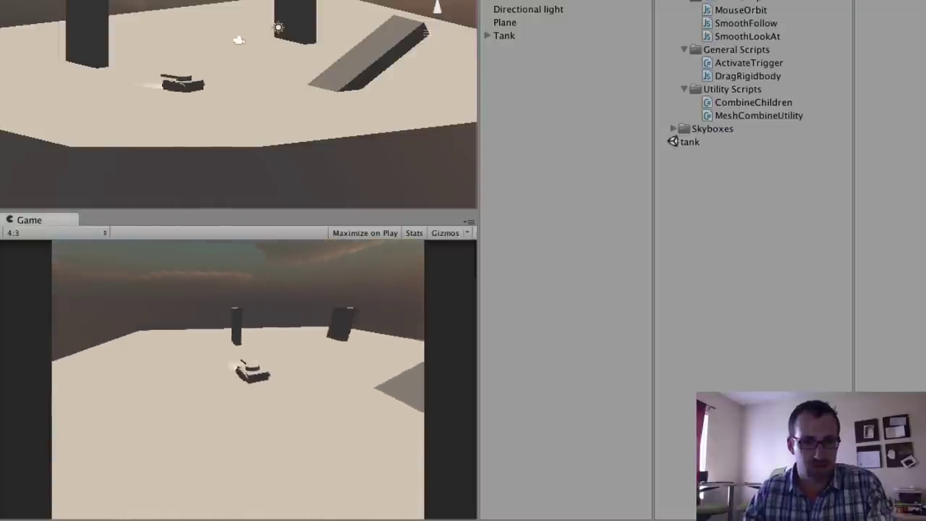
key("Up")
key("Down")
key("Right")
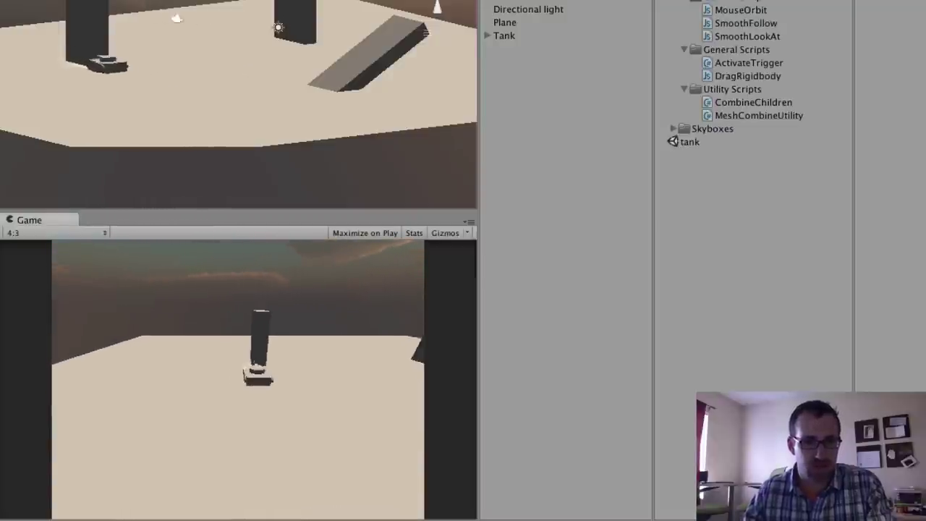
key("Up")
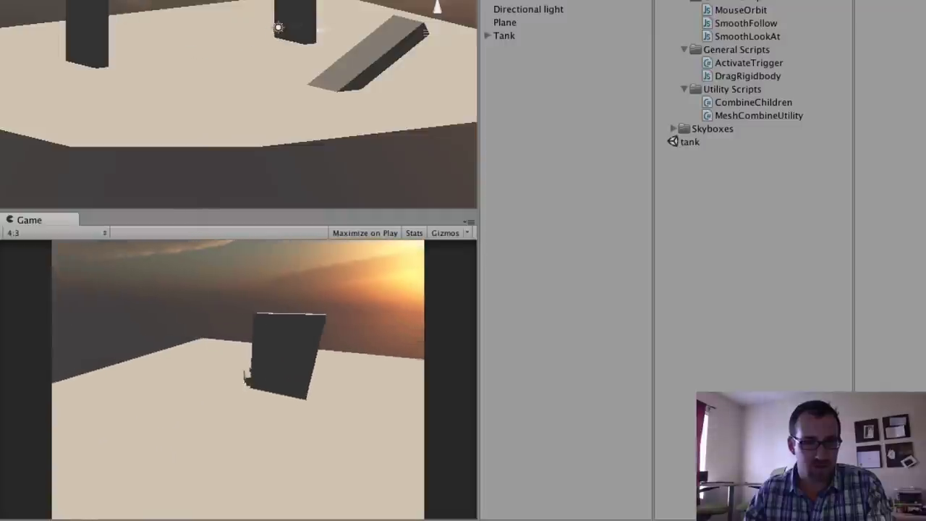
key("Down")
key("Right")
key("Up")
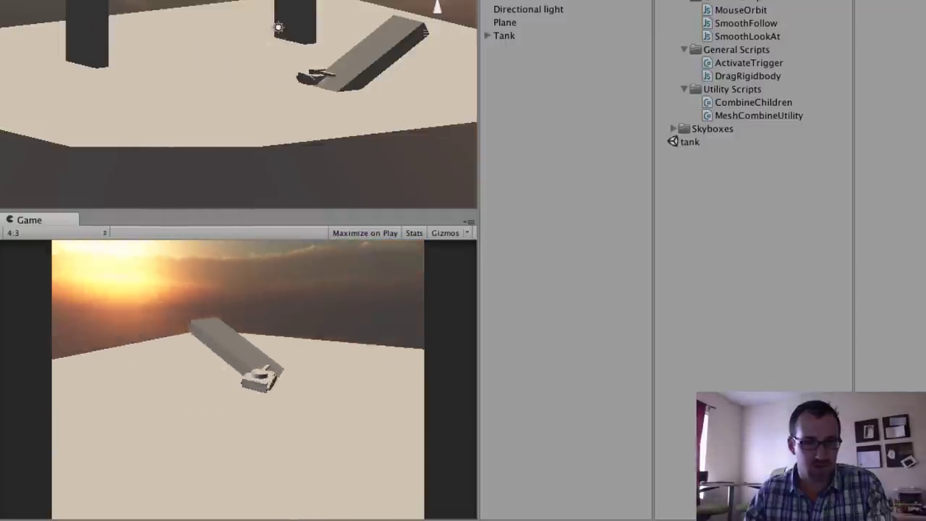
key("Down")
key("Left")
key("Left")
key("Up")
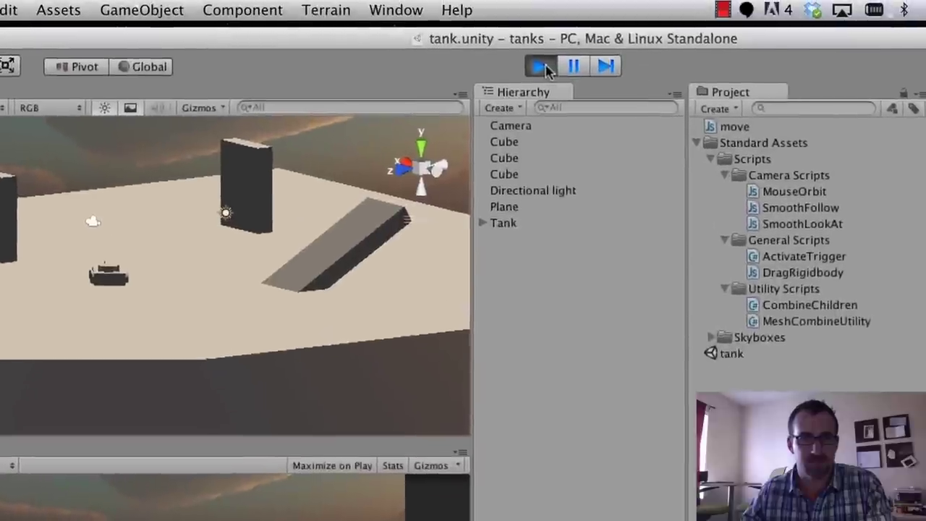
left_click(546, 68)
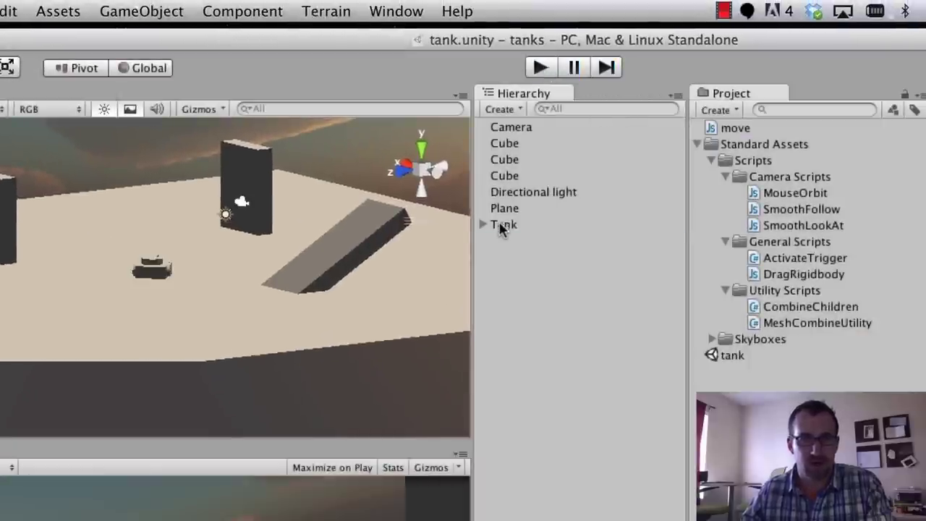
Add a Rigidbody physics component to the Tank object
left_click(502, 226)
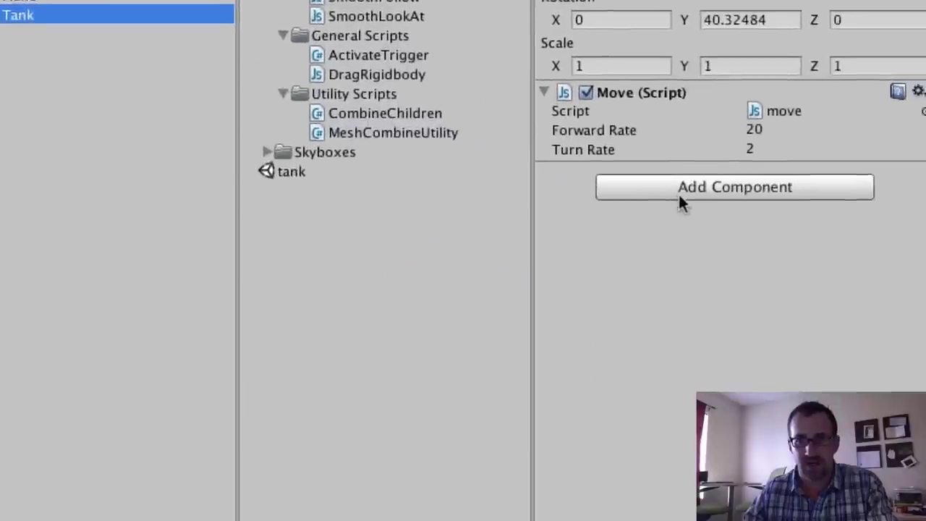
left_click(673, 183)
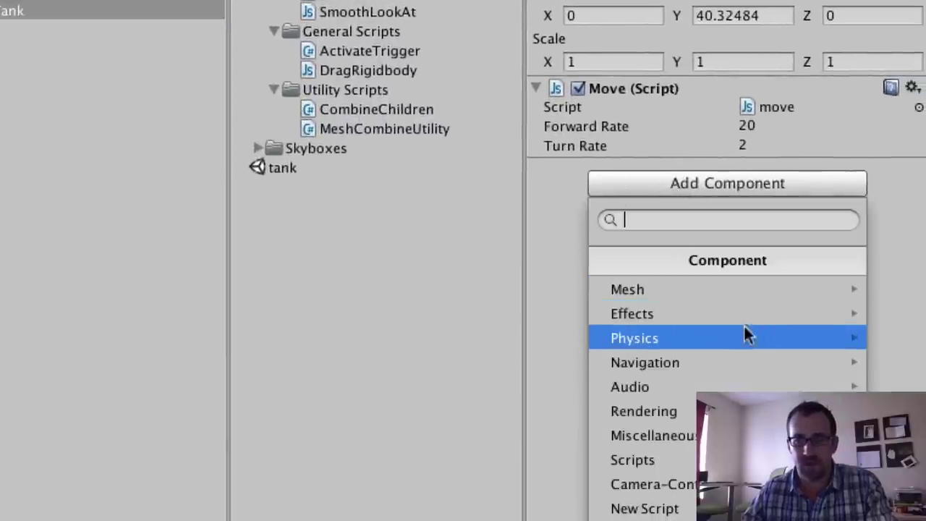
left_click(769, 339)
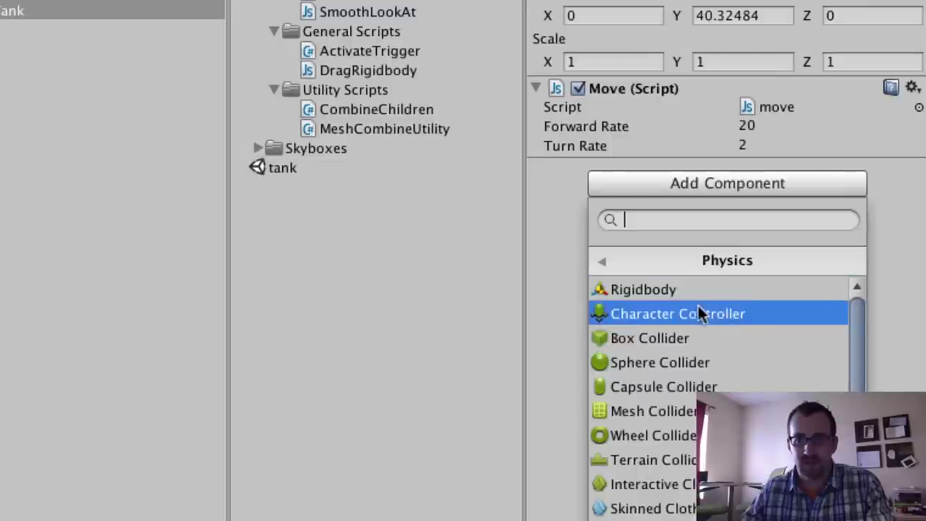
left_click(656, 289)
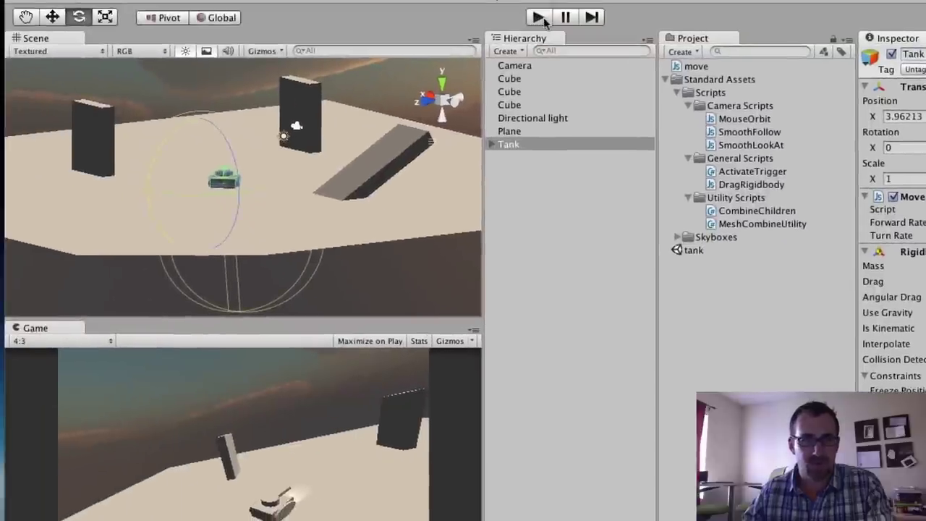
Play-test how the tank drives with the Rigidbody attached, and stop the game
left_click(539, 18)
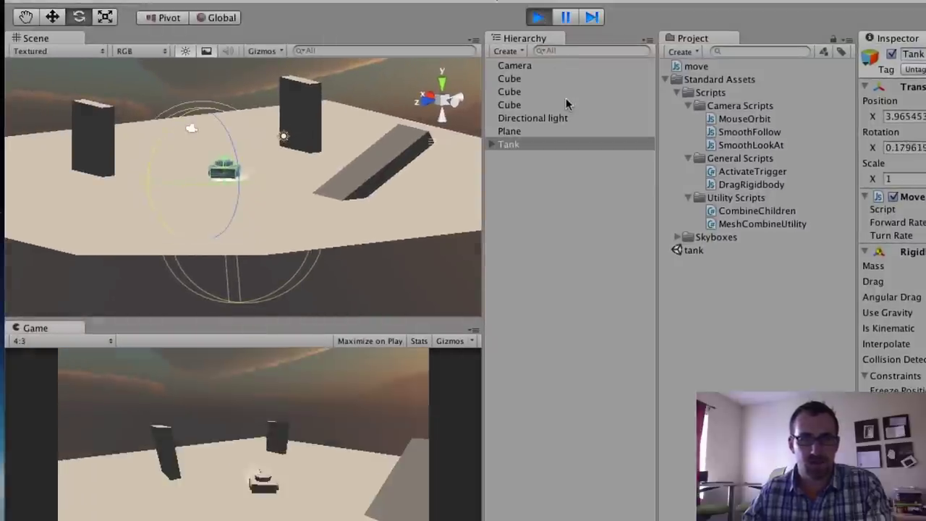
key("Up")
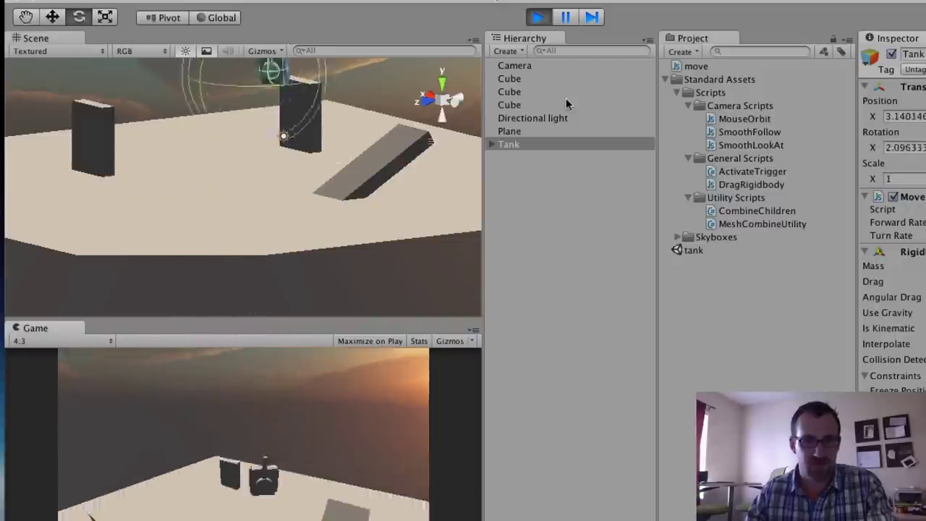
left_click(539, 18)
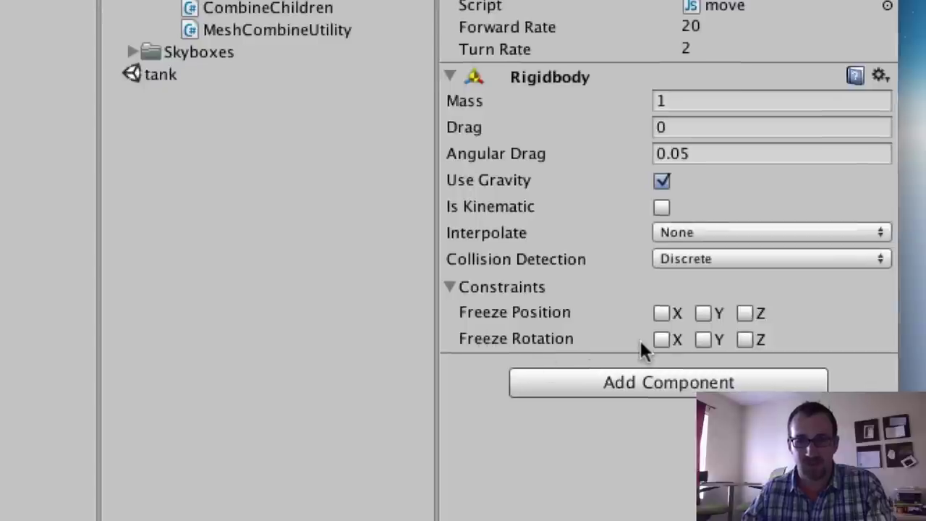
Freeze the Tank Rigidbody's rotation on the X and Z axes
left_click(662, 339)
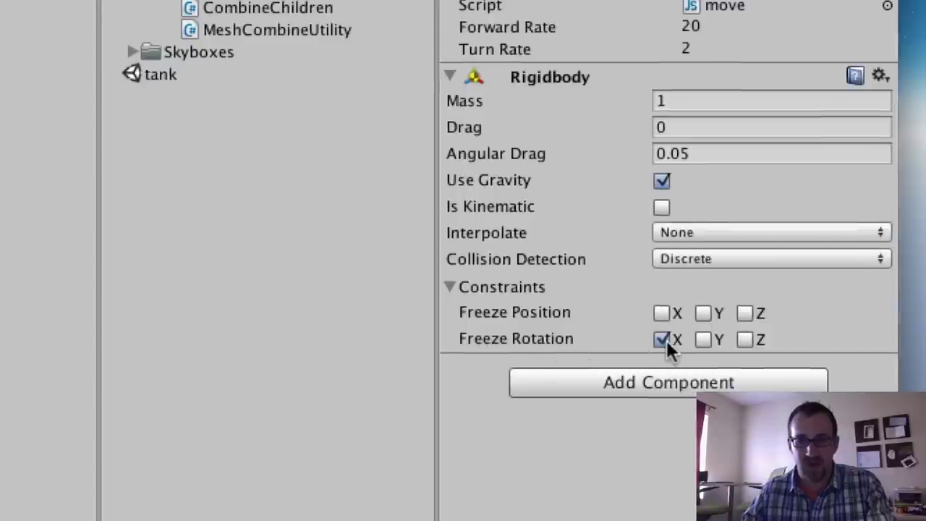
left_click(745, 340)
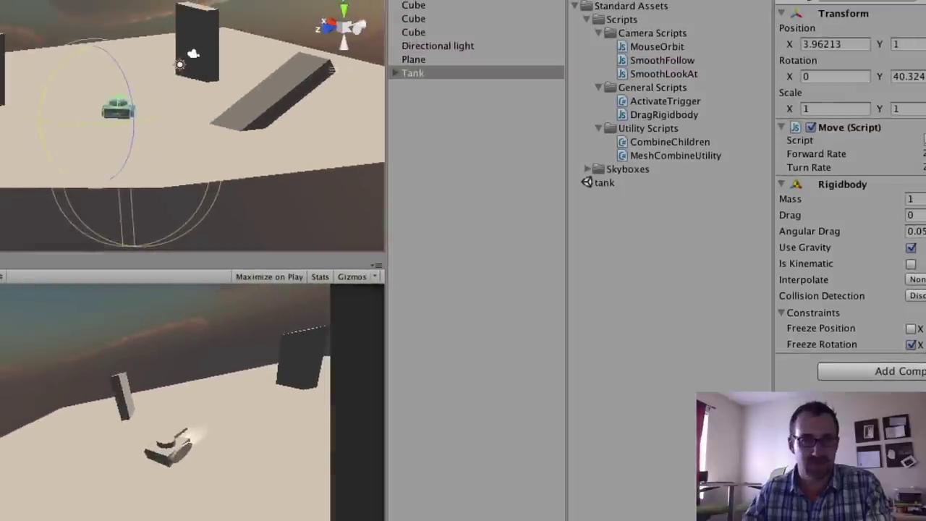
Play-test the tank with its rotation frozen by driving forwards, backwards and around the upright blocks, and stop the game
key("Up")
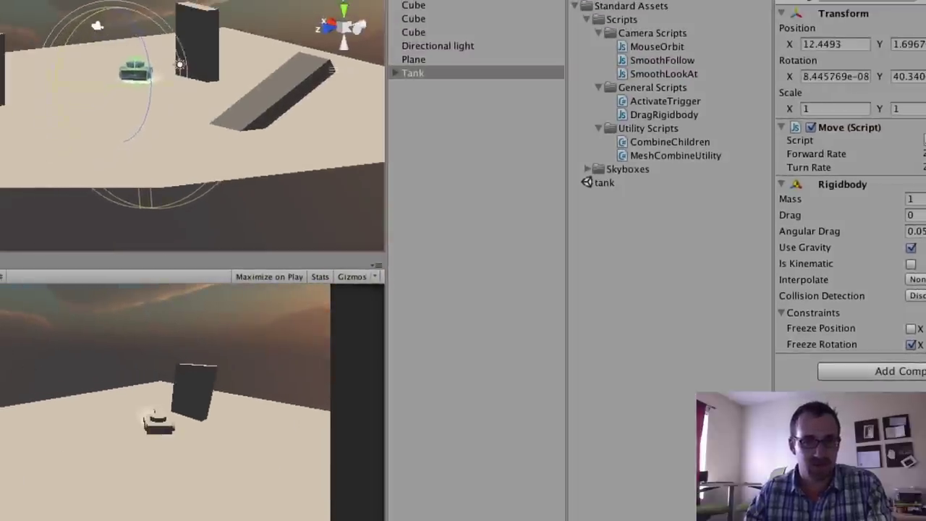
key("Down")
key("Right")
key("Down")
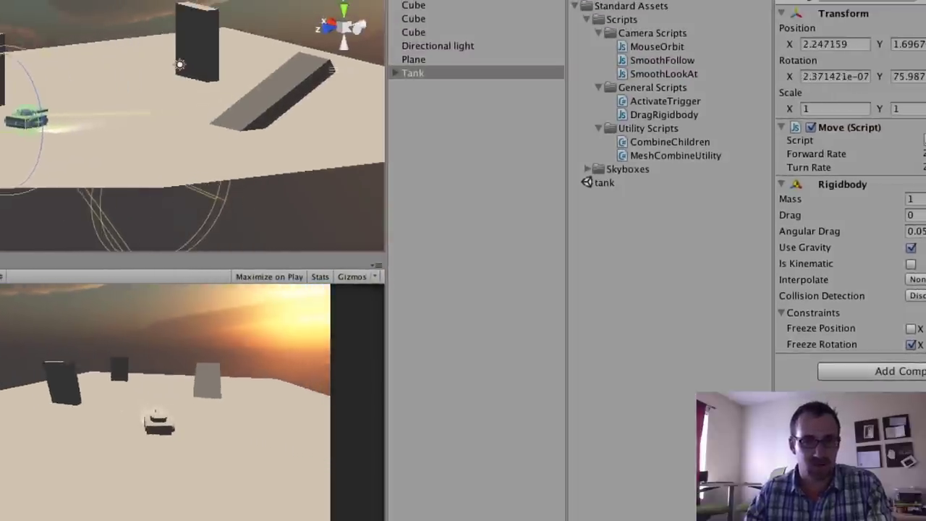
key("Up")
key("Left")
key("Down")
key("Up")
key("Right")
key("Down")
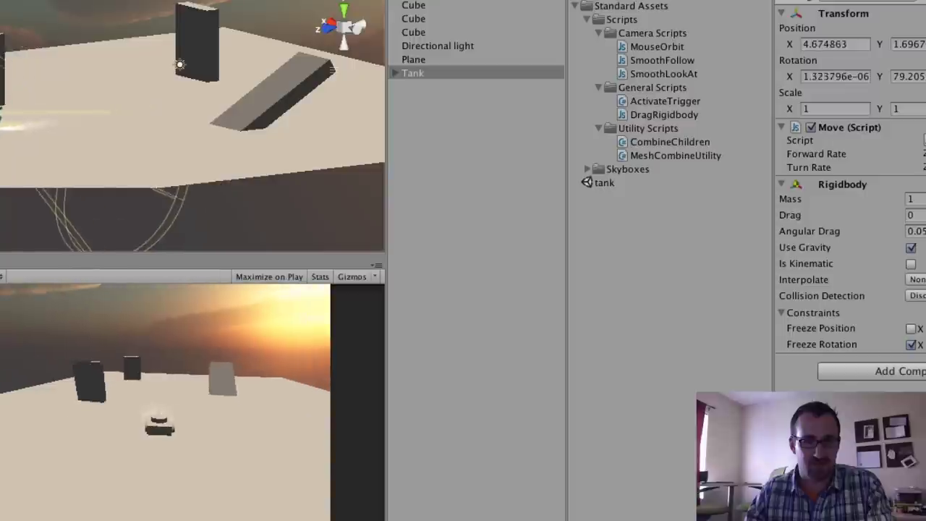
key("Down")
key("Right")
key("Up")
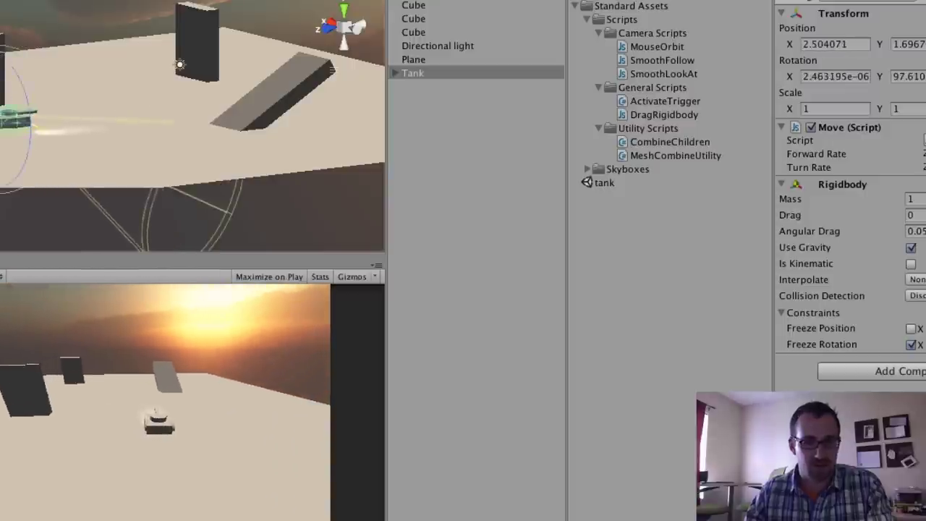
key("Left")
key("Down")
key("Up")
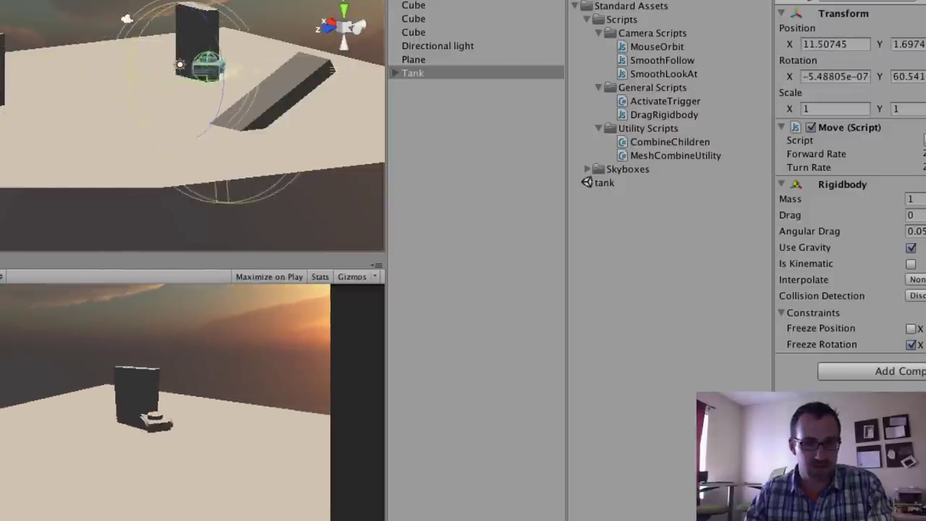
key("Left")
key("Left")
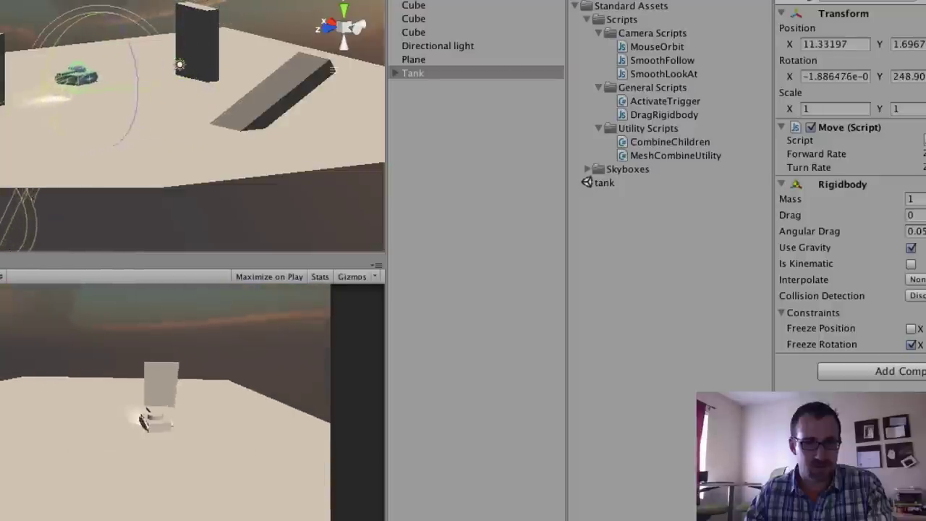
key("Down")
key("Right")
key("Up")
key("Left")
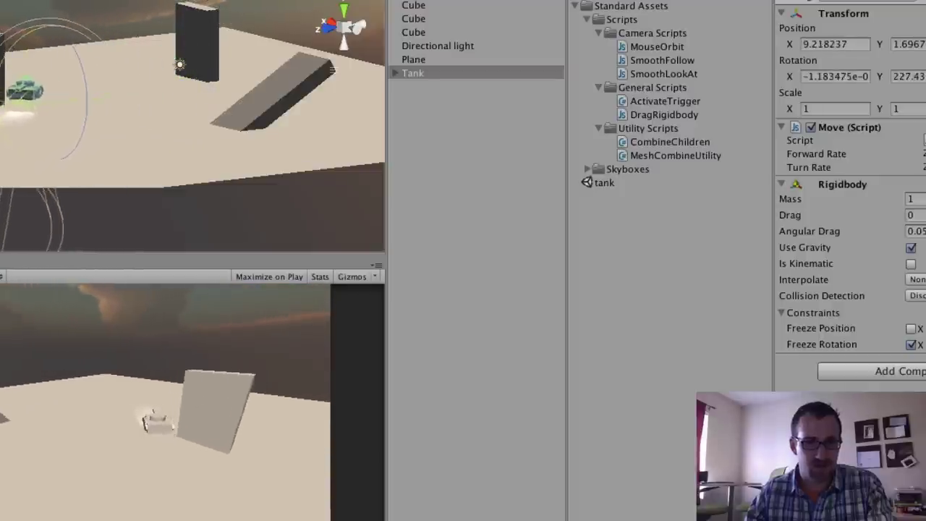
key("Down")
key("Right")
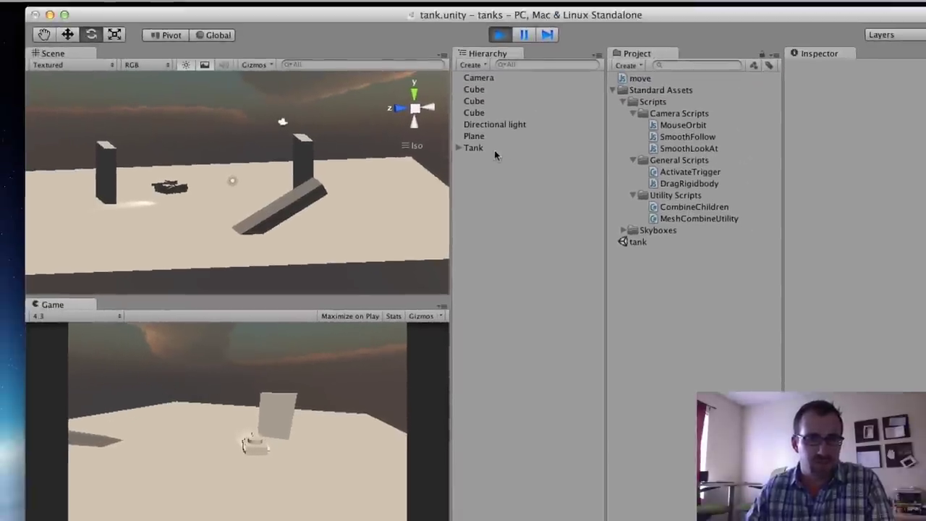
left_click(501, 34)
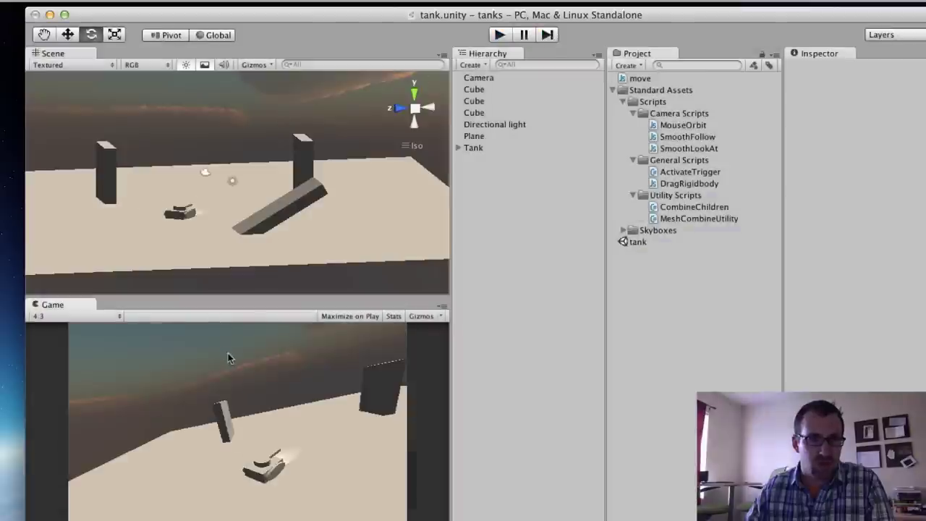
Maximize the Game view, play-test driving the tank around the blocks and up the ramp, and stop the game
key("shift+space")
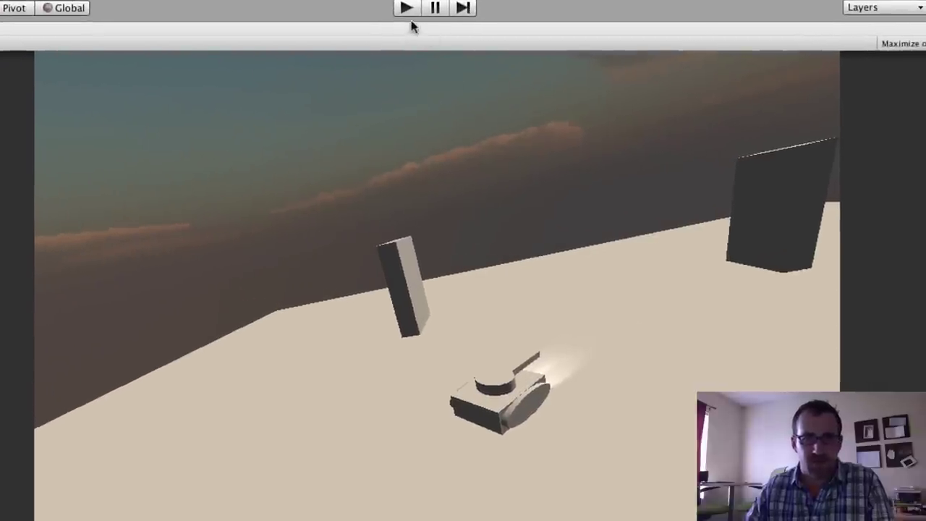
left_click(407, 10)
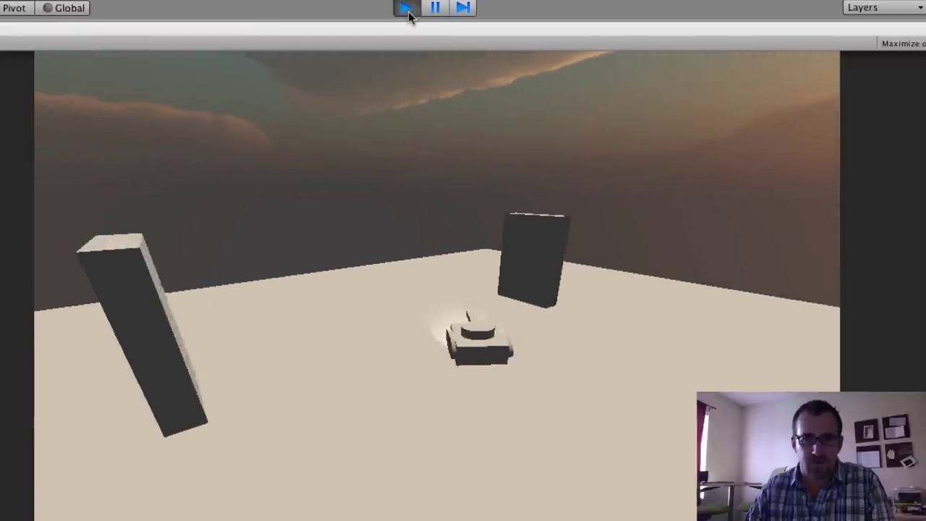
key("Left")
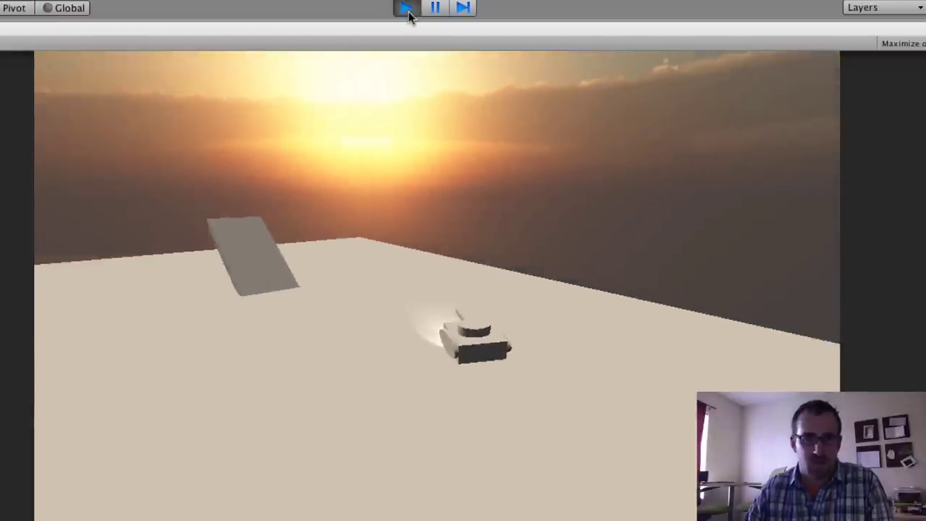
key("Left")
key("Up")
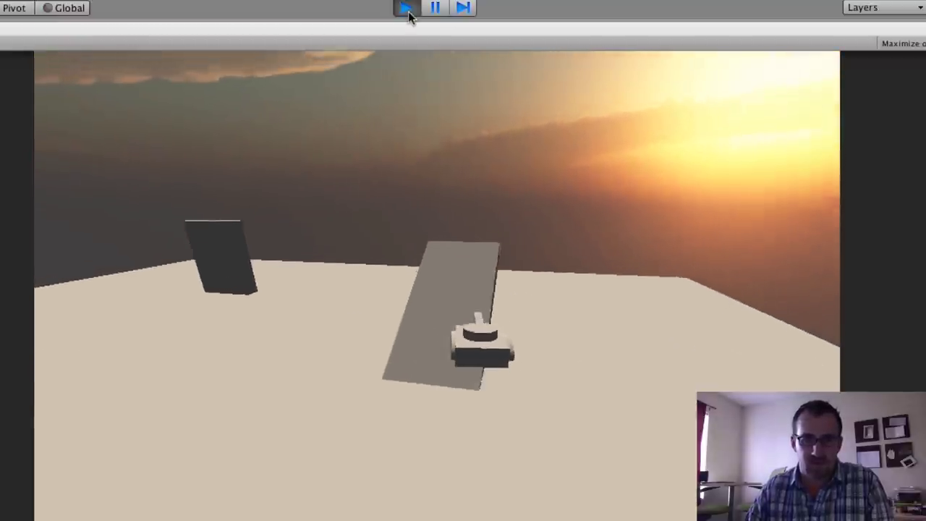
key("Up")
key("Left")
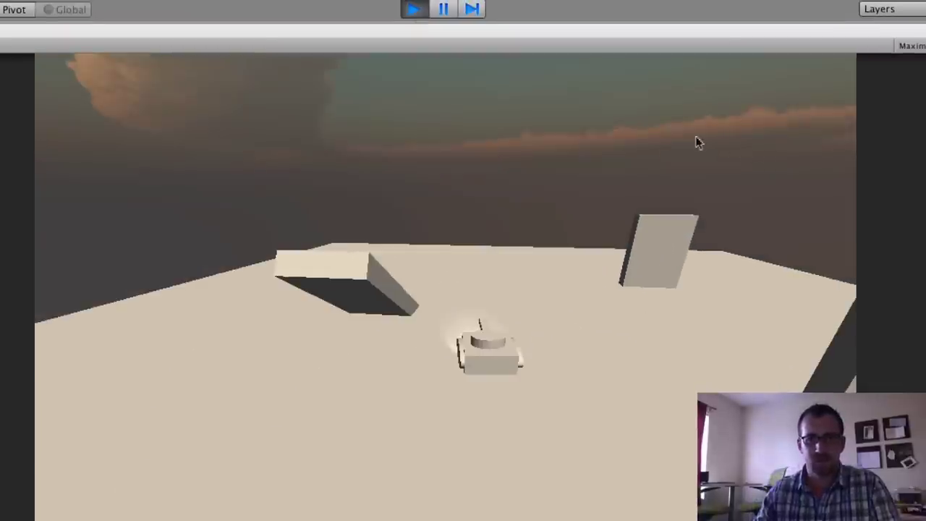
left_click(414, 9)
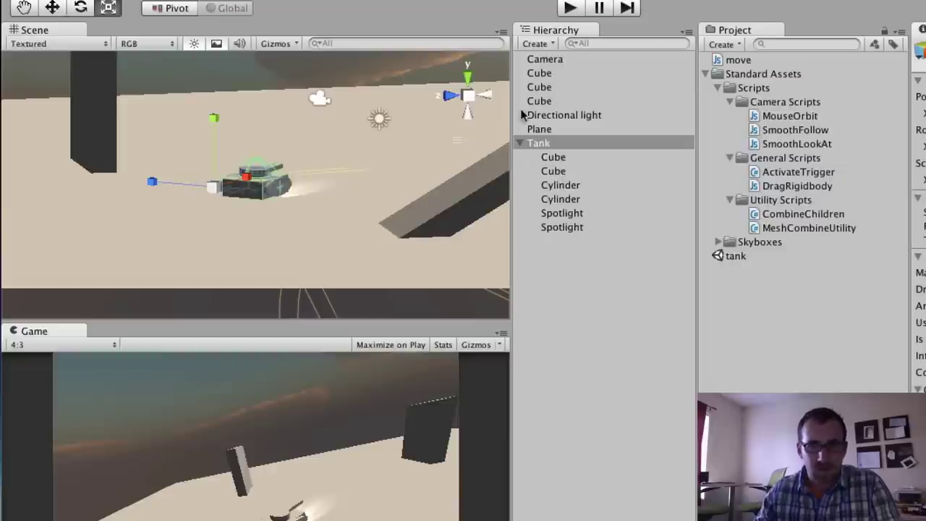
Play-test the scene again, and examine the colliders on the Tank's two child Cubes and its first Cylinder
left_click(572, 9)
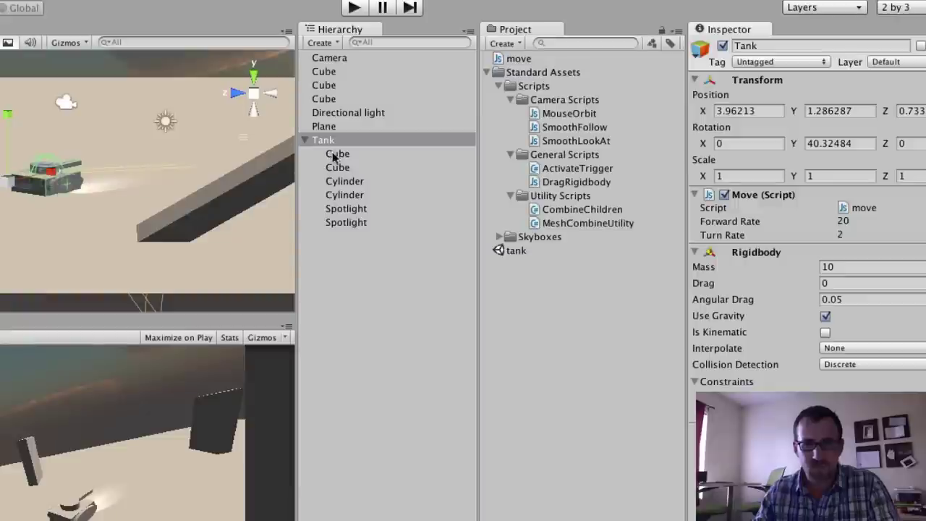
left_click(338, 155)
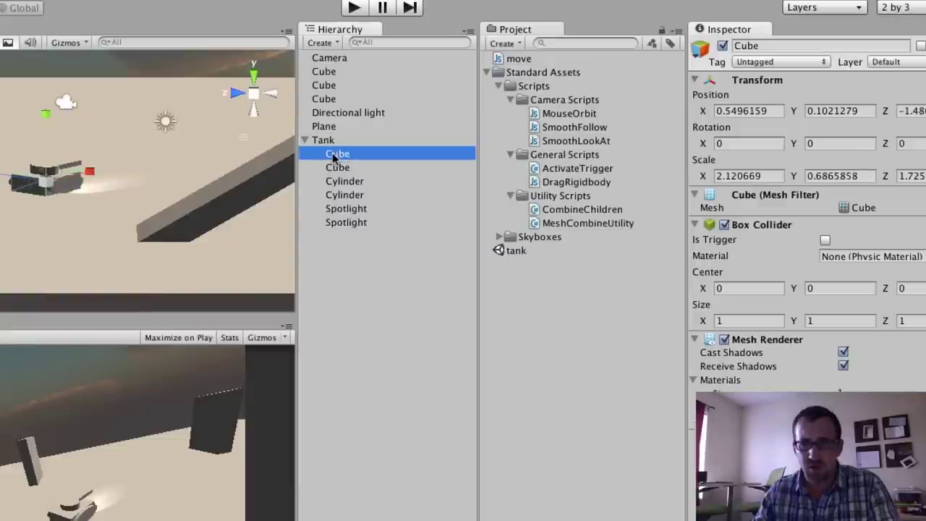
right_click_drag(93, 202, 80, 170)
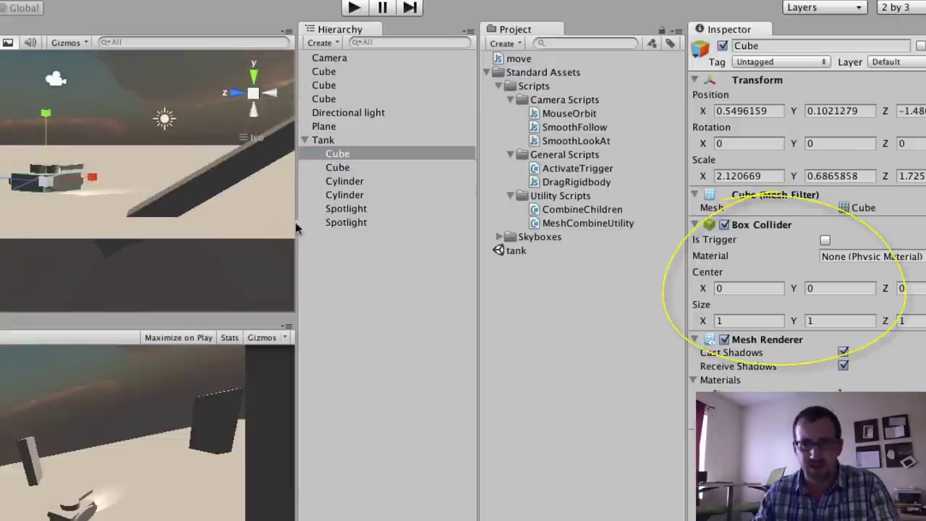
left_click(339, 169)
left_click(347, 181)
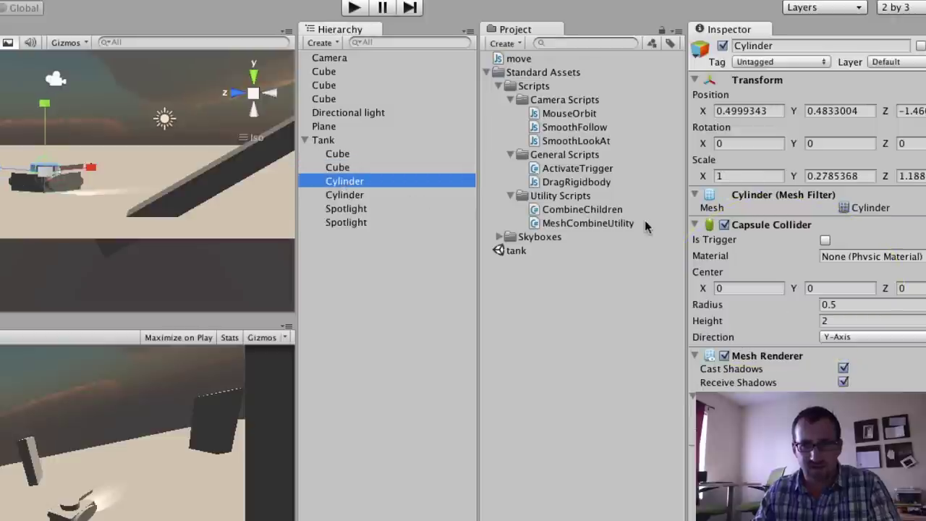
right_click_drag(124, 233, 106, 206)
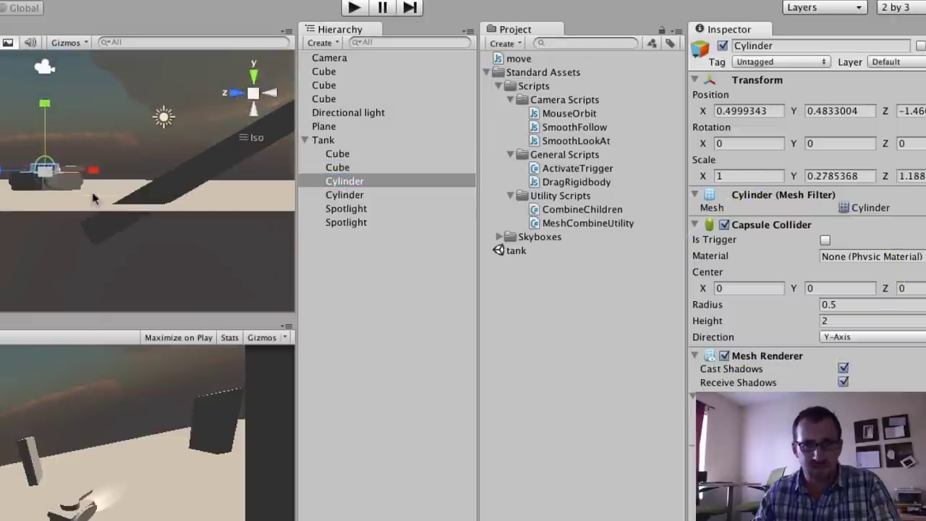
Disable the Capsule Collider on the Tank's second Cylinder, play-test the tank on the ramp, and stop the game
left_click(383, 196)
left_click_drag(145, 210, 122, 211, "alt")
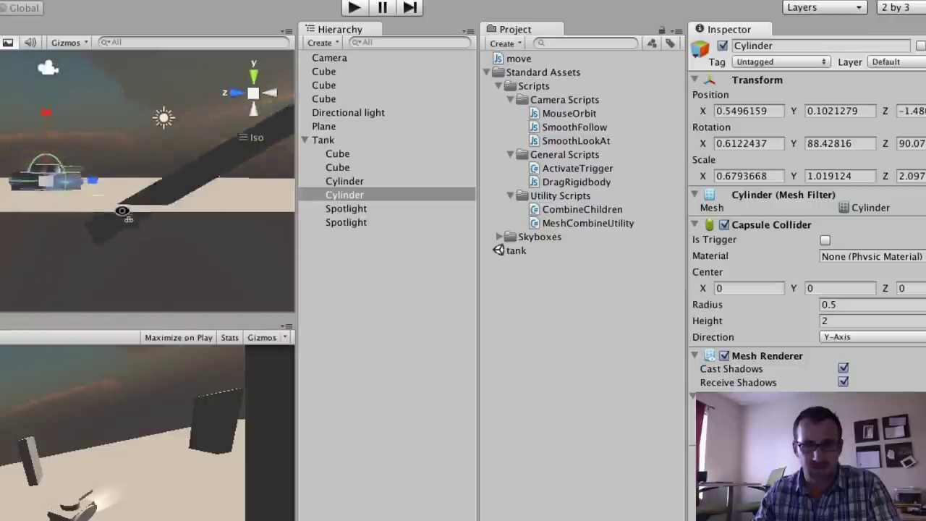
right_click_drag(122, 210, 127, 223)
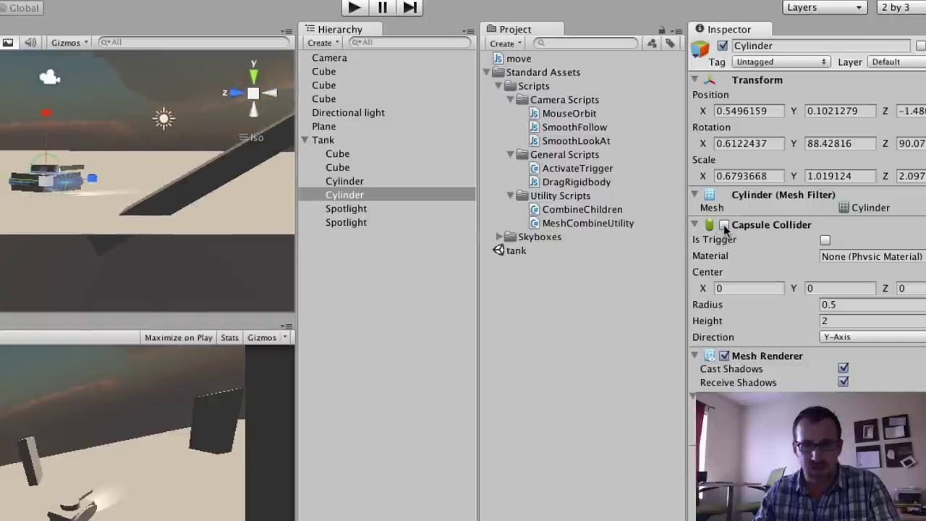
mouse_move(163, 239)
left_mouse_down("alt")
mouse_move(166, 180)
mouse_move(160, 252)
left_mouse_up("alt")
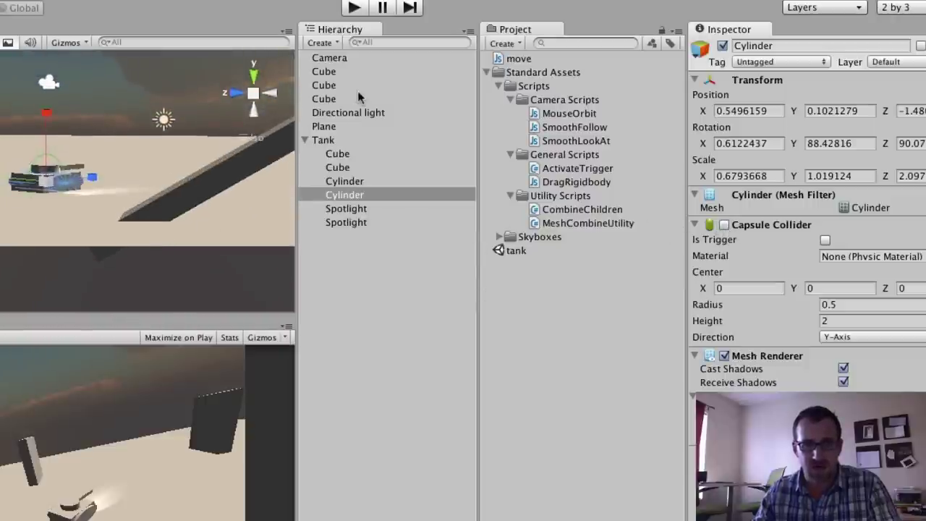
left_click(354, 7)
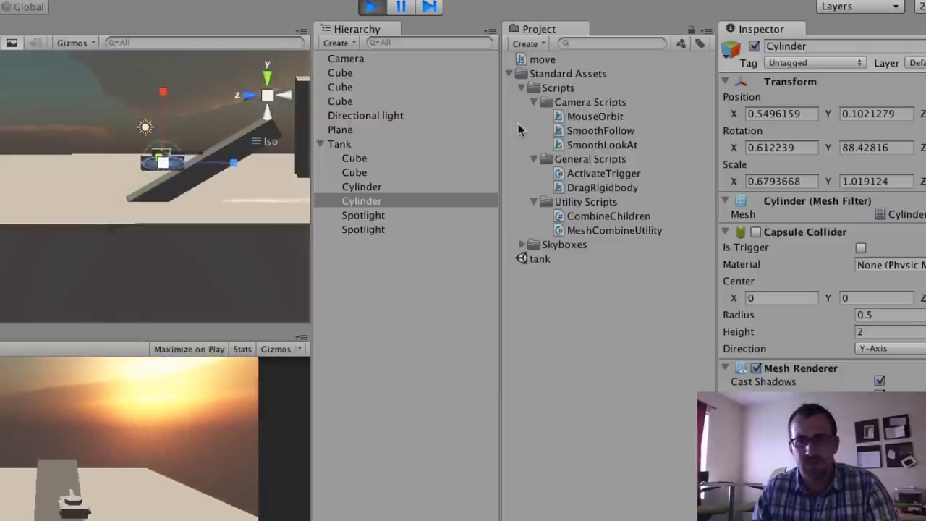
left_click(371, 9)
Unfreeze the Tank Rigidbody's rotation on X and Z, play-test driving around the ramp, and stop the game
left_click(355, 157)
left_click(339, 144)
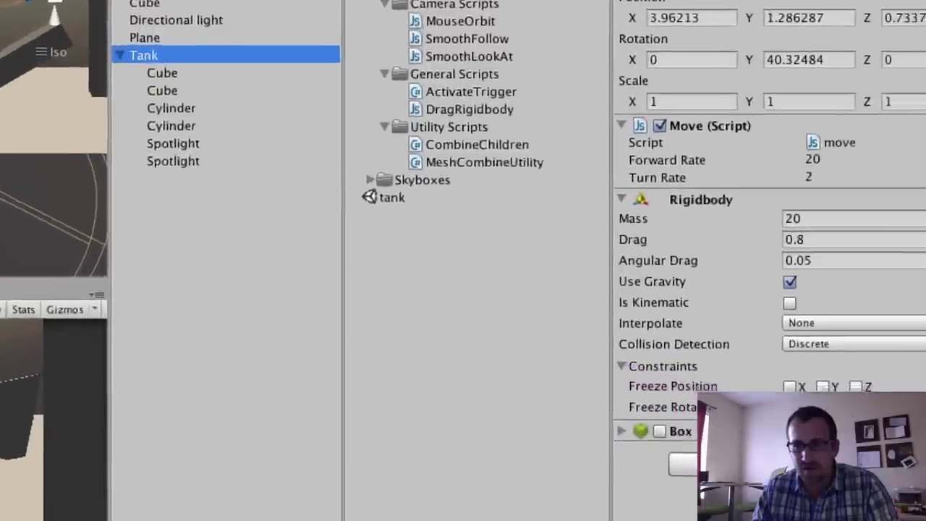
left_click(859, 428)
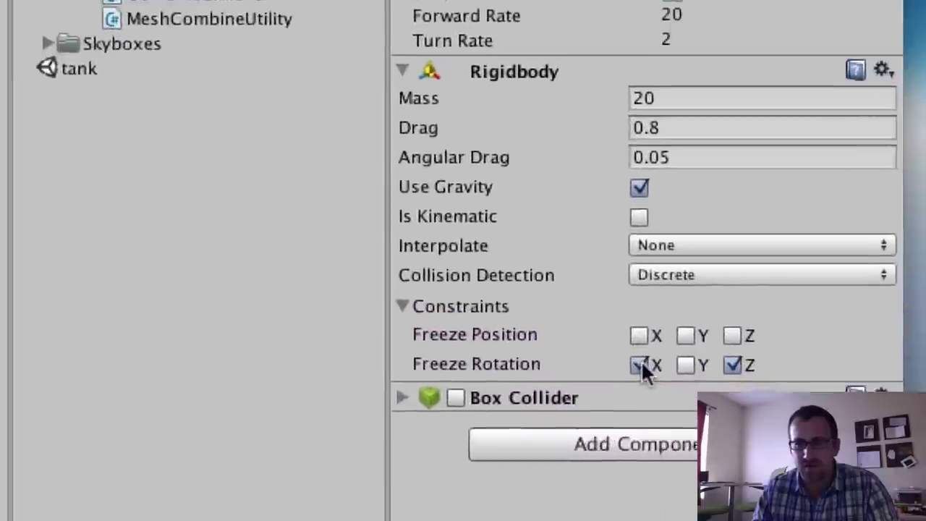
left_click(590, 353)
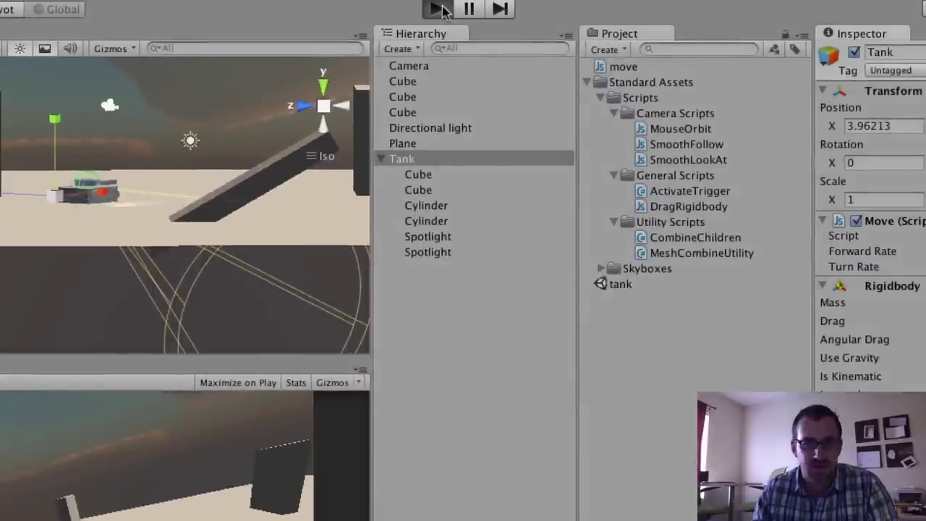
left_click(439, 8)
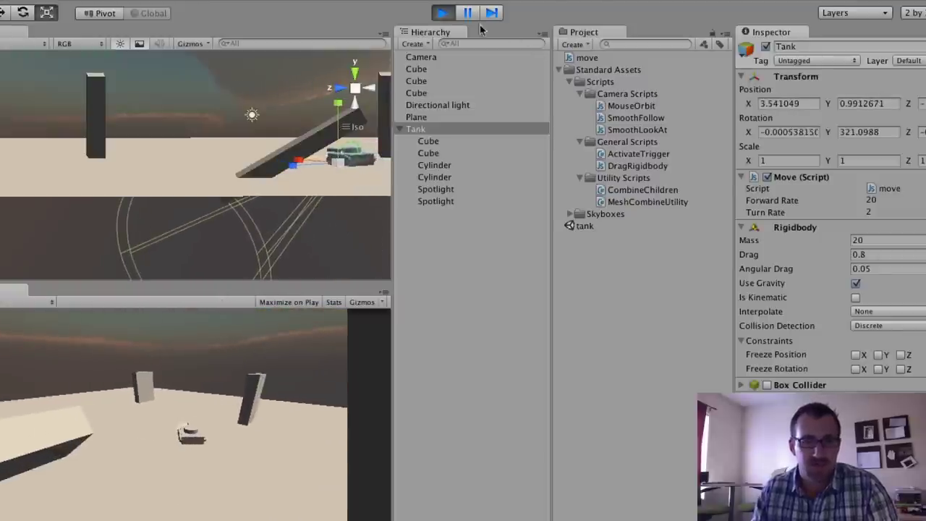
left_click(442, 12)
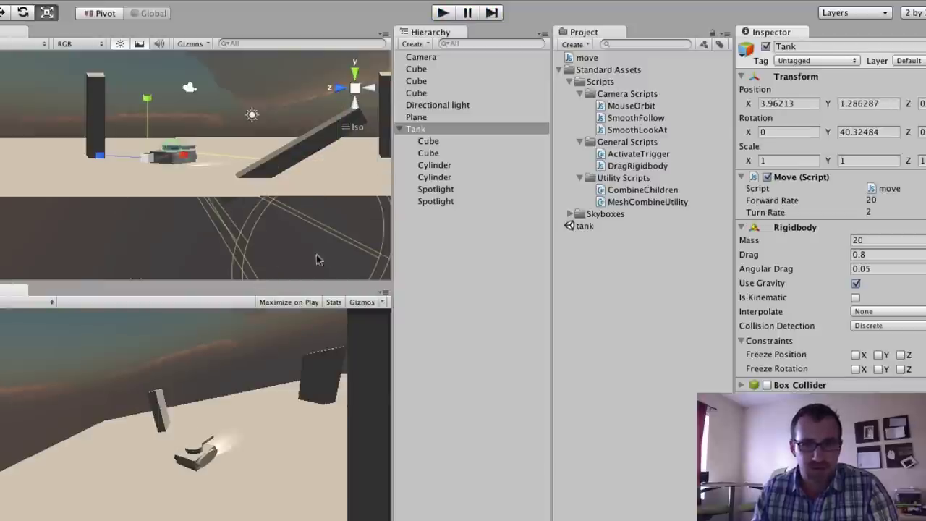
Raise the upright block nearest the tank off the ground to a Y position of about 6.26, and run the game to observe it
left_click(96, 108)
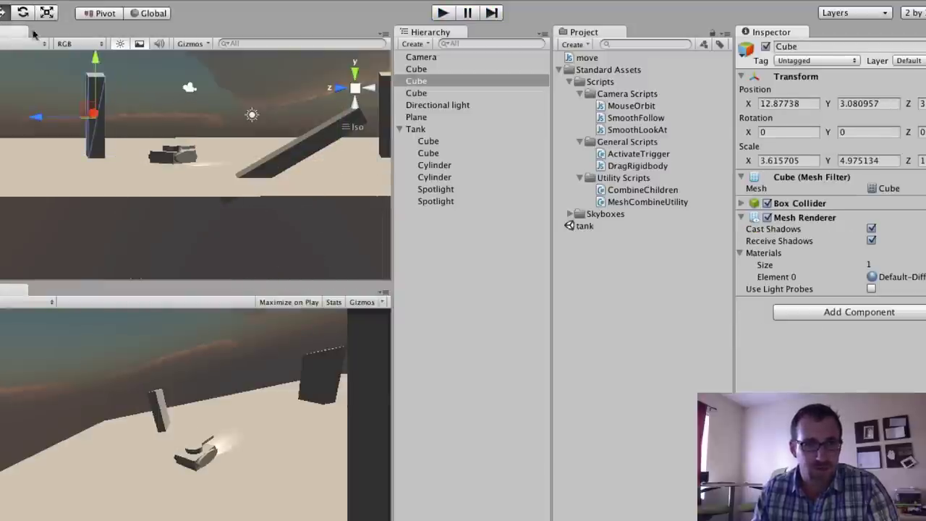
left_click(442, 13)
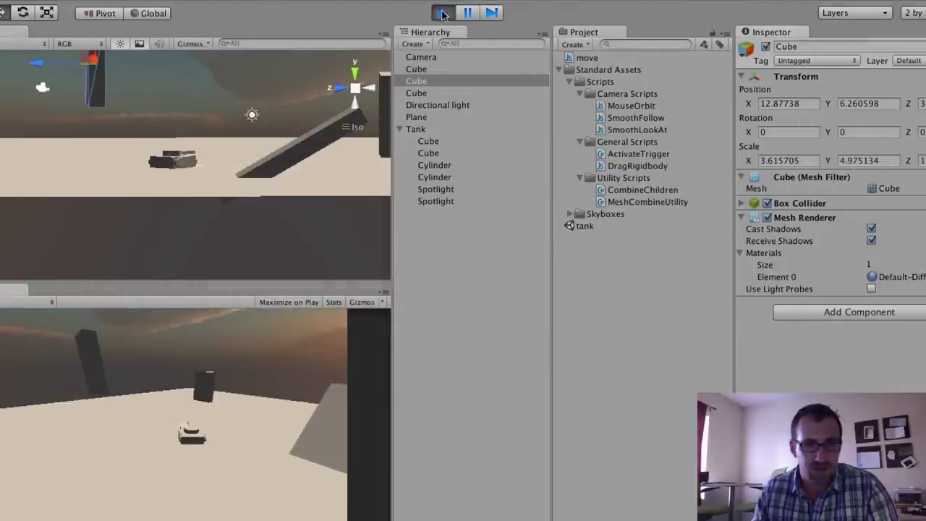
right_click_drag(204, 88, 164, 83)
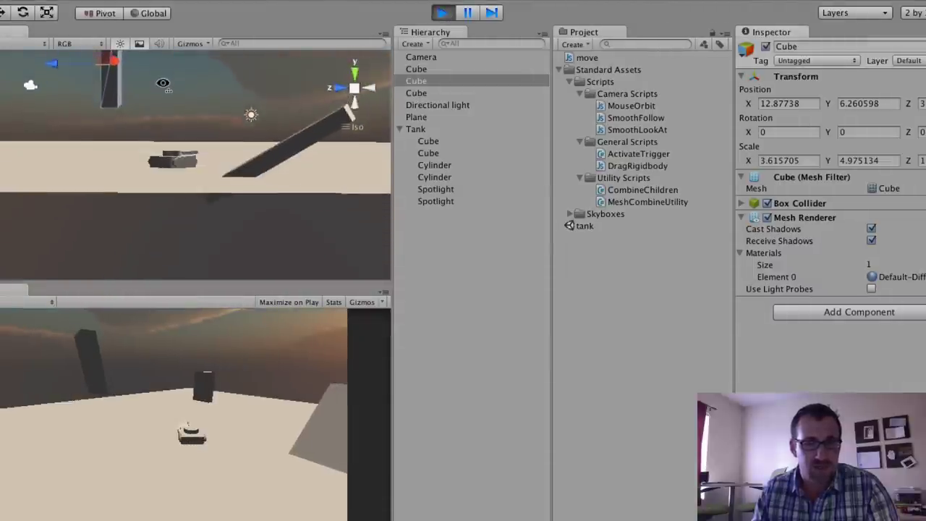
mouse_move(164, 84)
left_mouse_down("alt")
mouse_move(217, 88)
mouse_move(179, 60)
mouse_move(234, 118)
mouse_move(175, 97)
left_mouse_up("alt")
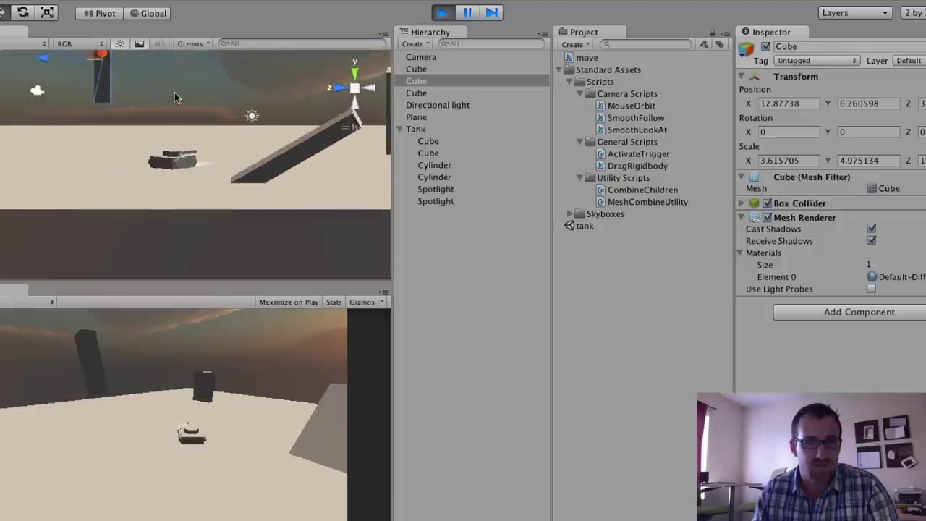
Stop the game and add a Rigidbody component to the raised upright block
middle_click_drag(176, 90, 178, 149)
left_click(446, 15)
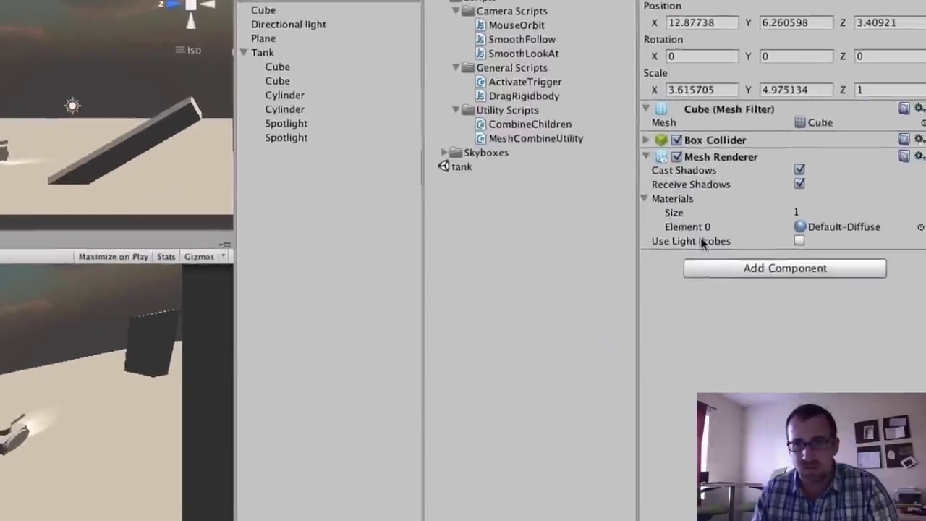
left_click(858, 312)
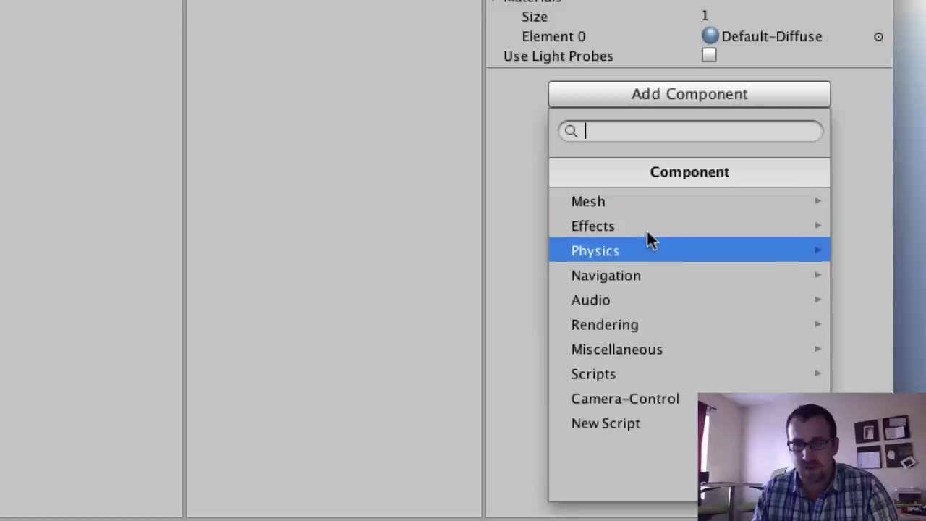
left_click(709, 362)
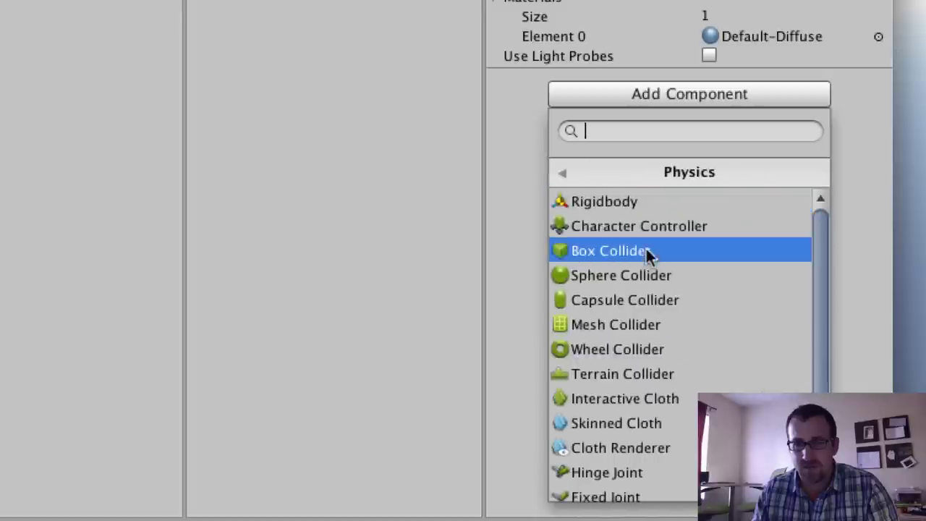
left_click(624, 203)
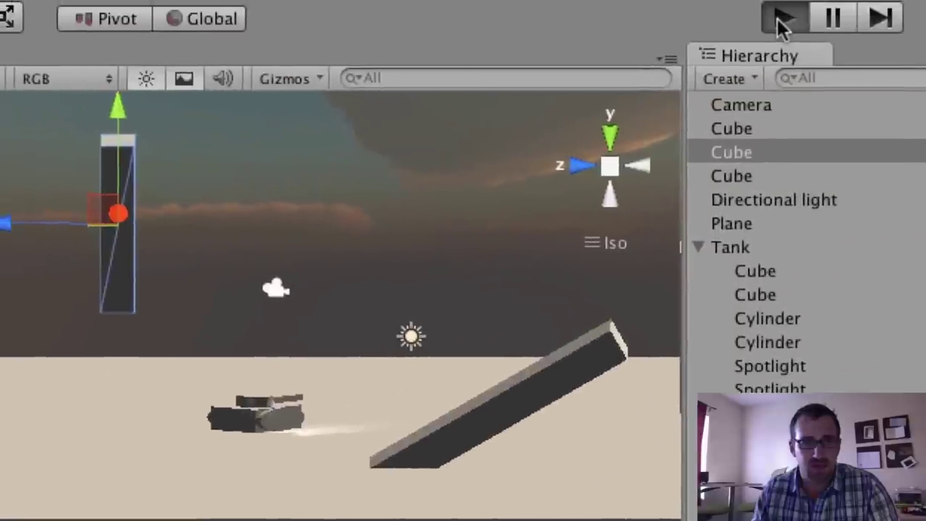
Play-test the scene to observe the raised block with its Rigidbody, and stop the game
left_click(571, 0)
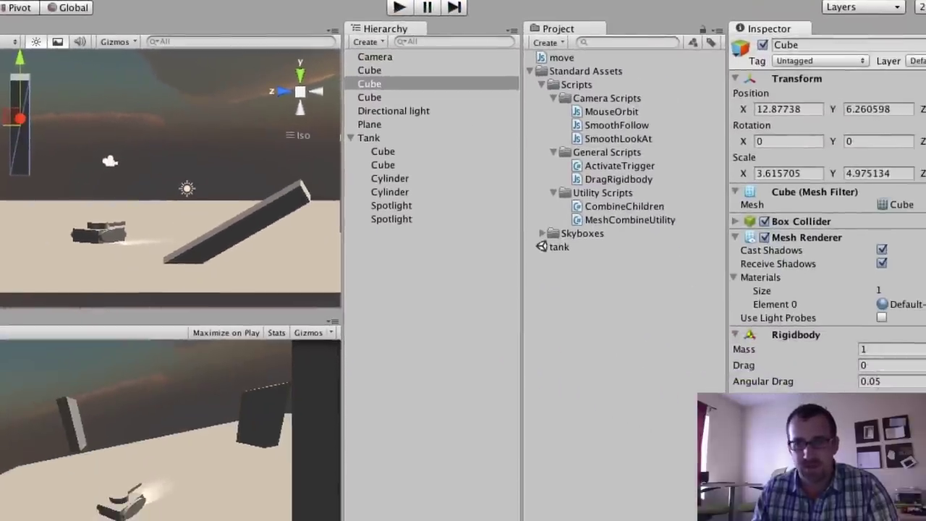
left_click(399, 7)
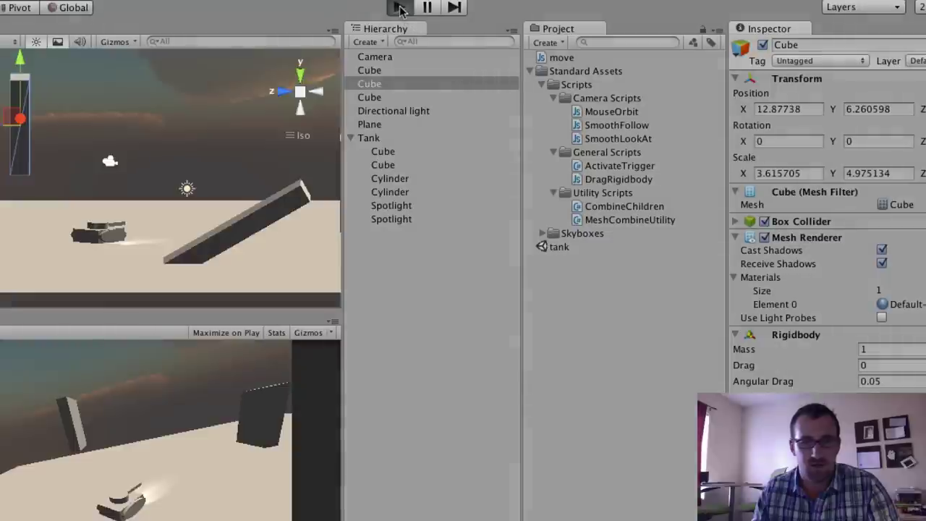
left_click(398, 7)
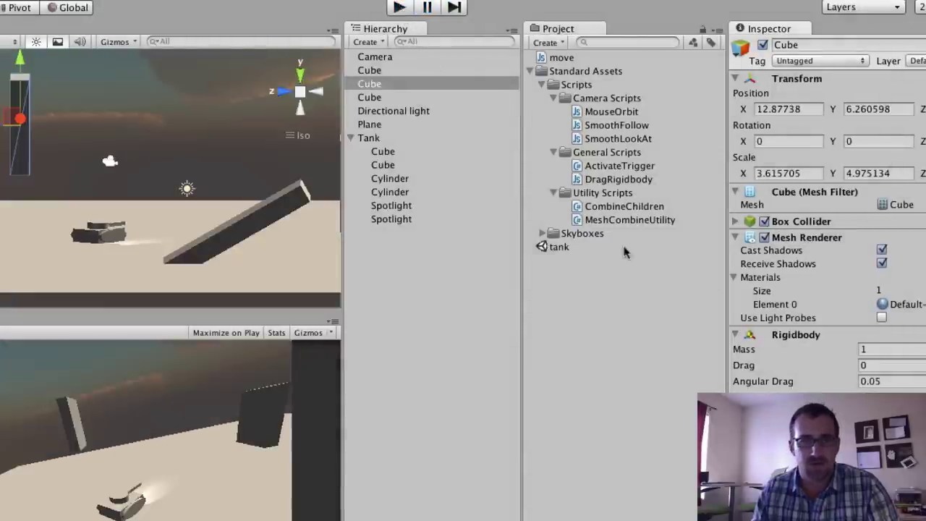
Examine the components on the Tank, its child Cubes, Cylinders and first Spotlight, and run the game again
mouse_move(176, 230)
left_mouse_down("alt")
mouse_move(211, 260)
mouse_move(175, 275)
mouse_move(160, 234)
left_mouse_up("alt")
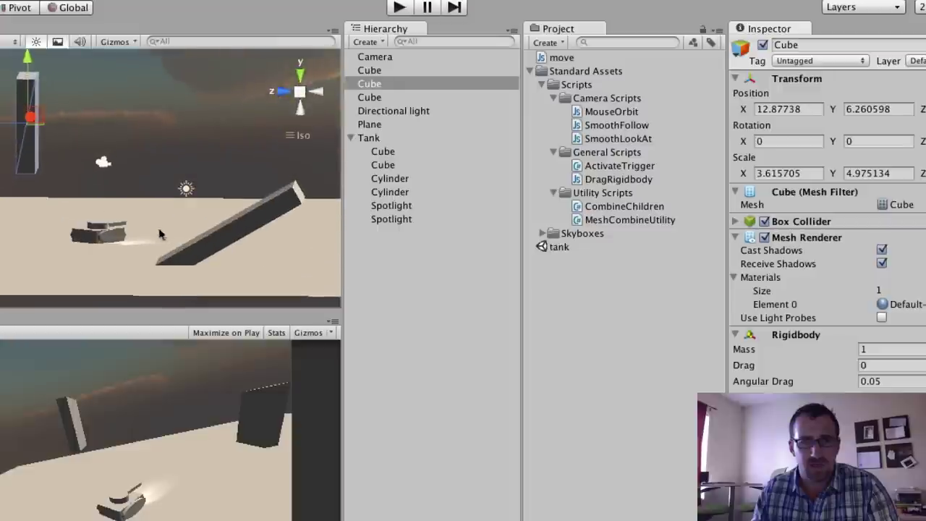
left_click(378, 137)
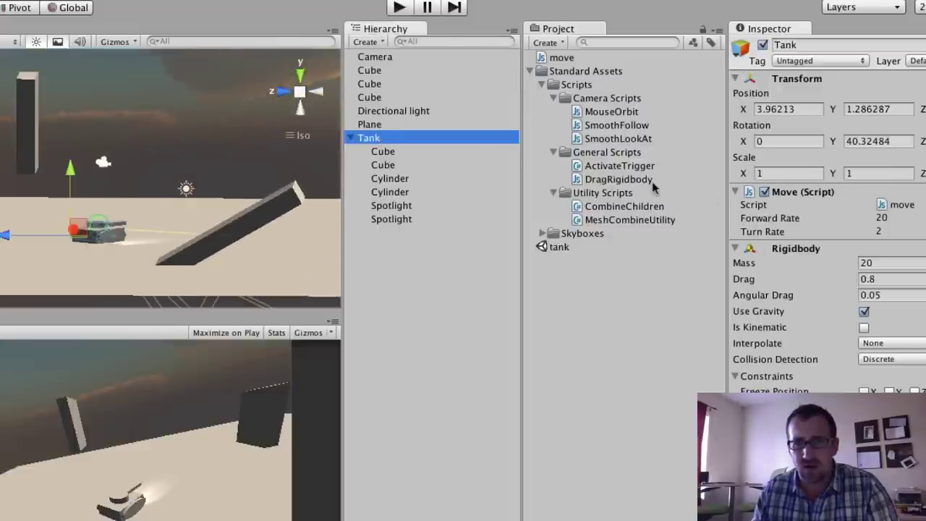
left_click(417, 151)
left_click(439, 165)
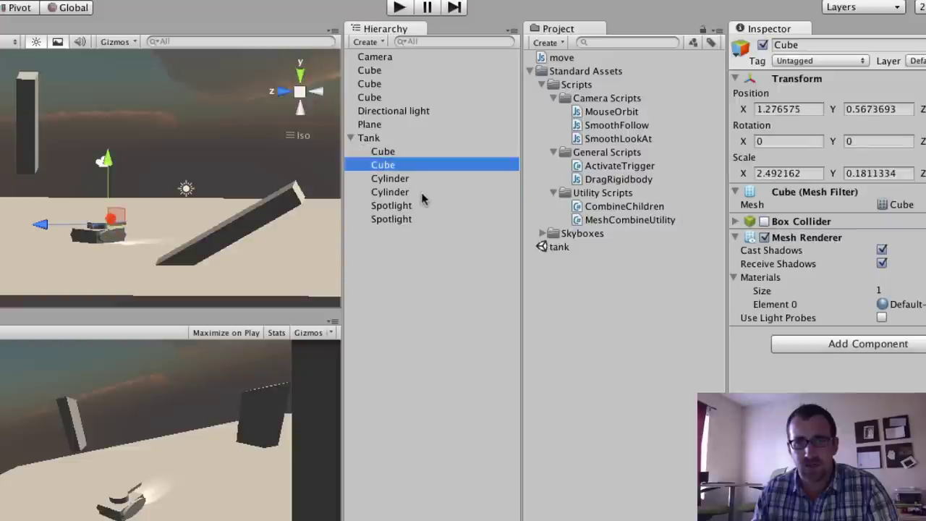
left_click(433, 191)
left_click(432, 179)
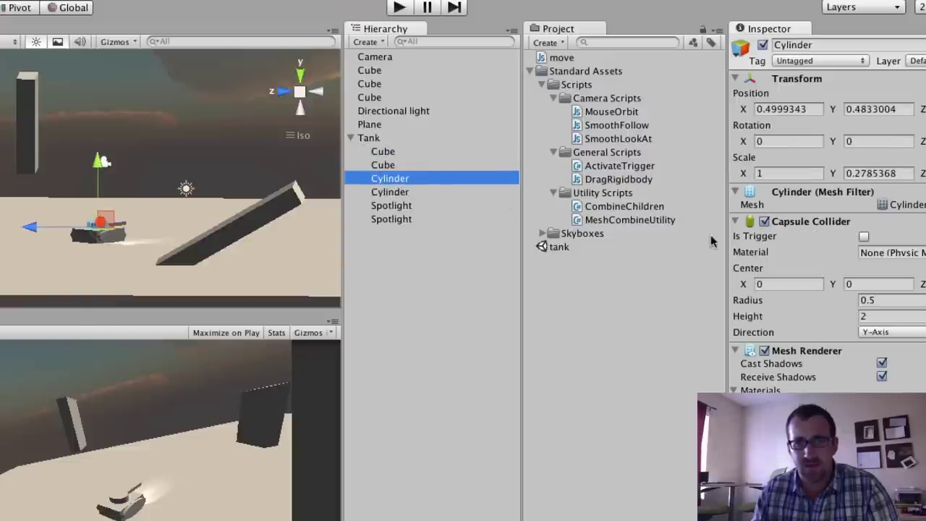
left_click(470, 205)
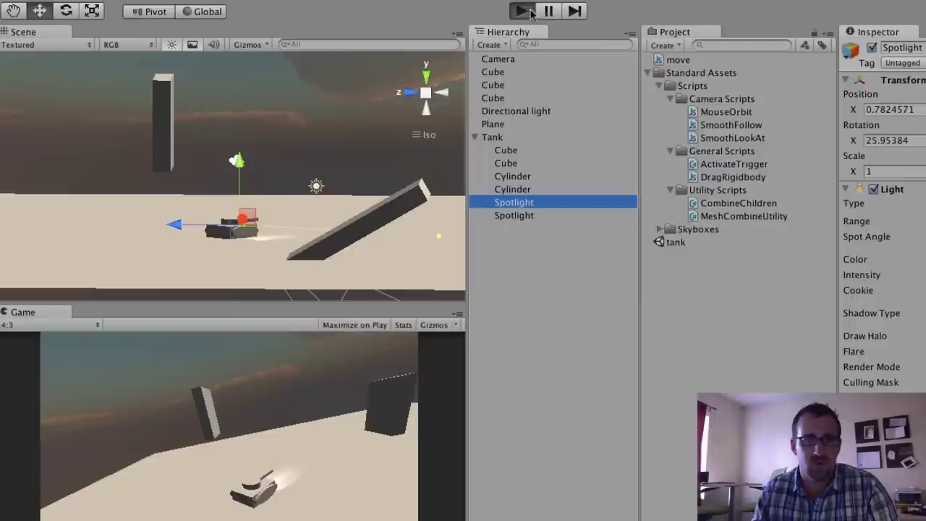
left_click(521, 11)
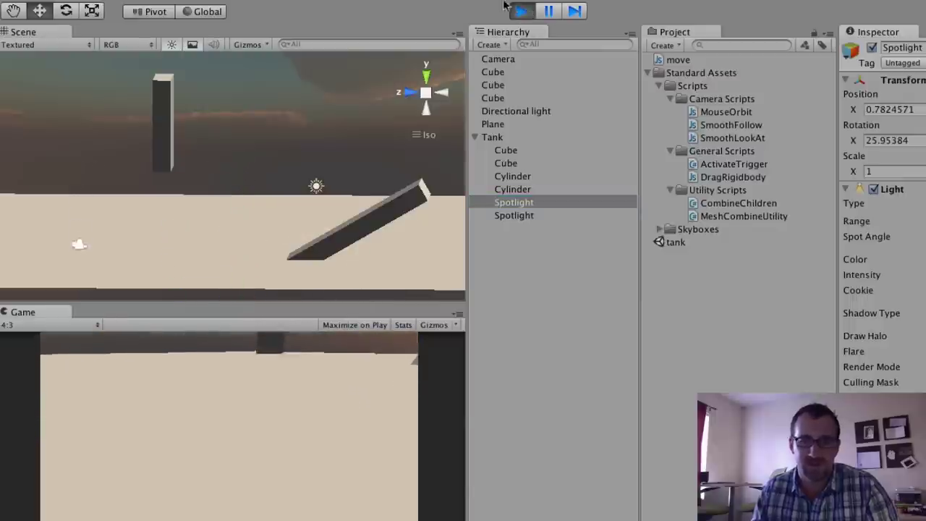